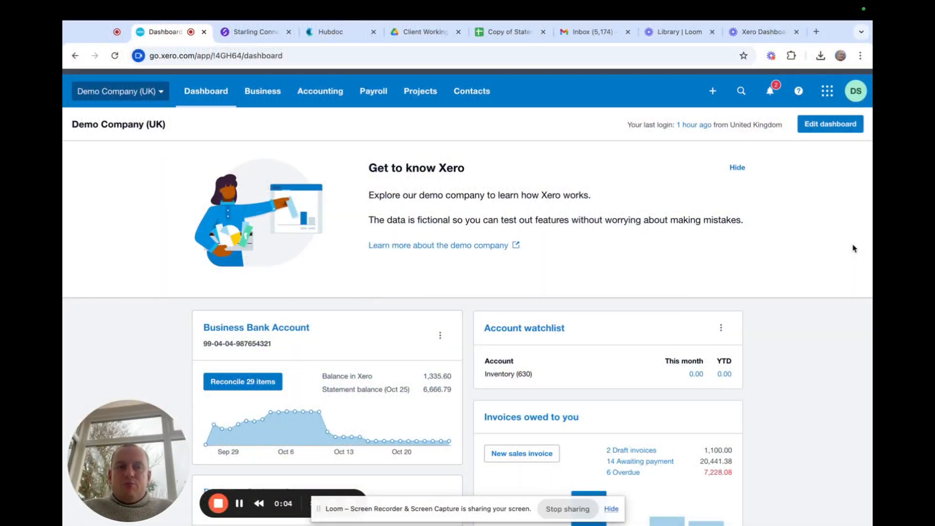
Open the bank reconciliation for the Business Savings Account from the dashboard.
{"action": "scroll", "coordinate": [852, 249], "scroll_direction": "down", "scroll_amount": 1}
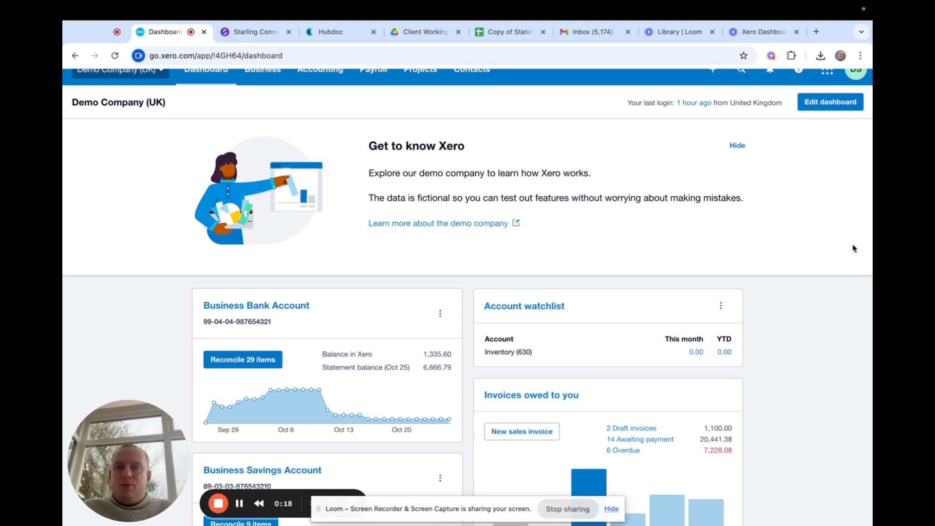
{"action": "scroll", "coordinate": [853, 248], "scroll_direction": "down", "scroll_amount": 2}
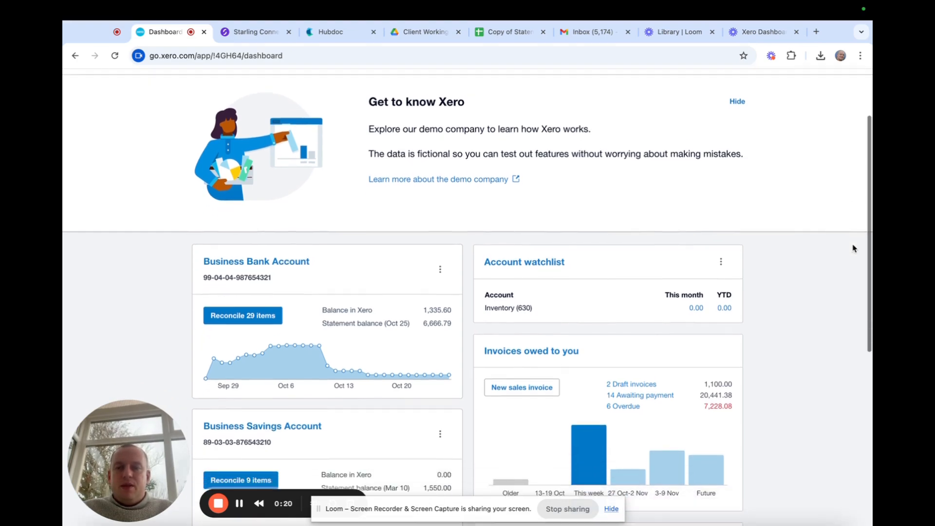
{"action": "scroll", "coordinate": [853, 249], "scroll_direction": "down", "scroll_amount": 1}
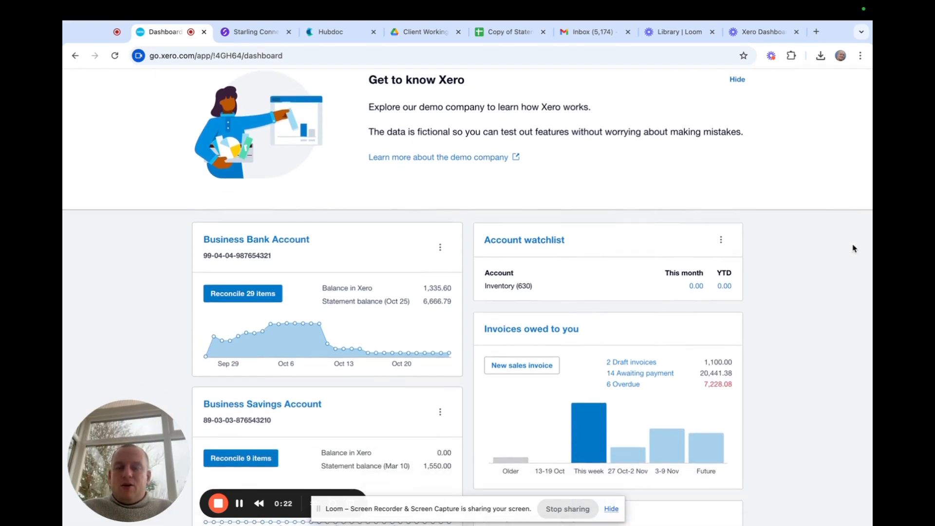
{"action": "scroll", "coordinate": [852, 249], "scroll_direction": "down", "scroll_amount": 5}
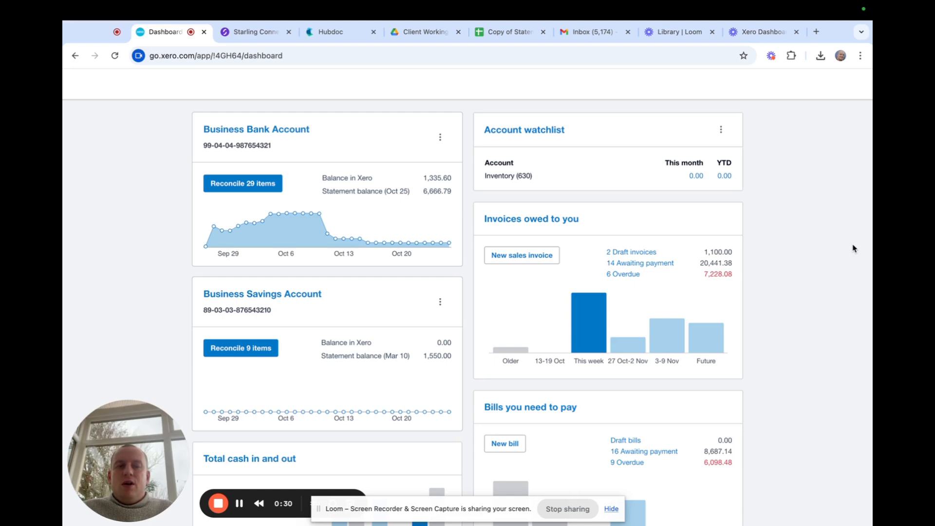
{"action": "scroll", "coordinate": [853, 249], "scroll_direction": "down", "scroll_amount": 1}
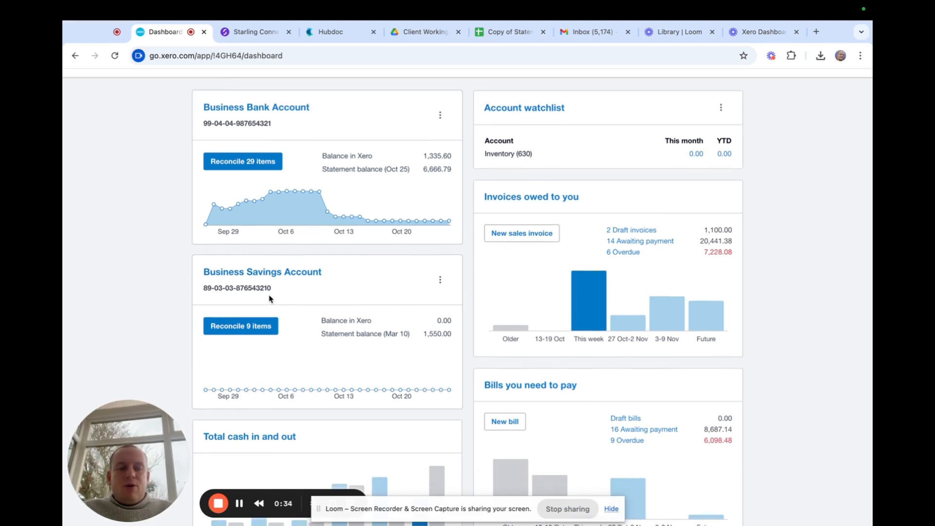
{"action": "scroll", "coordinate": [269, 298], "scroll_direction": "down", "scroll_amount": 2}
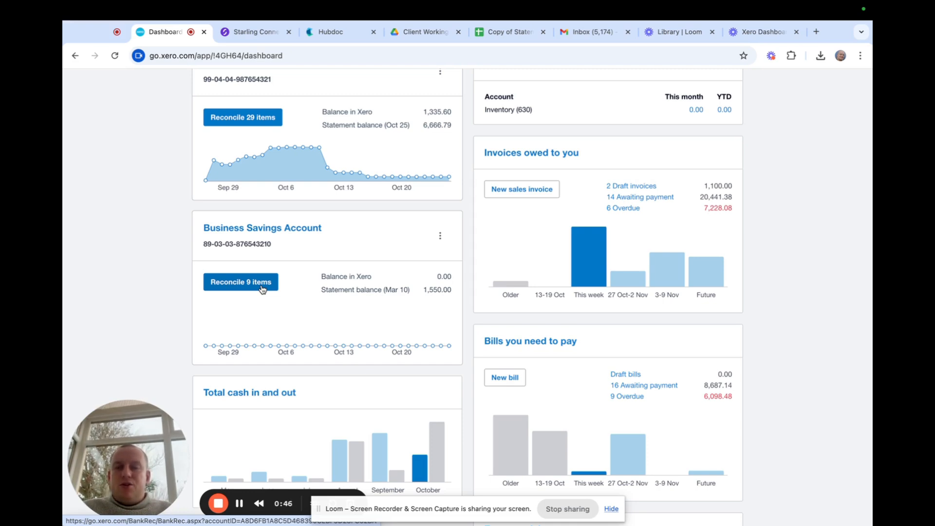
{"action": "left_click", "coordinate": [262, 289]}
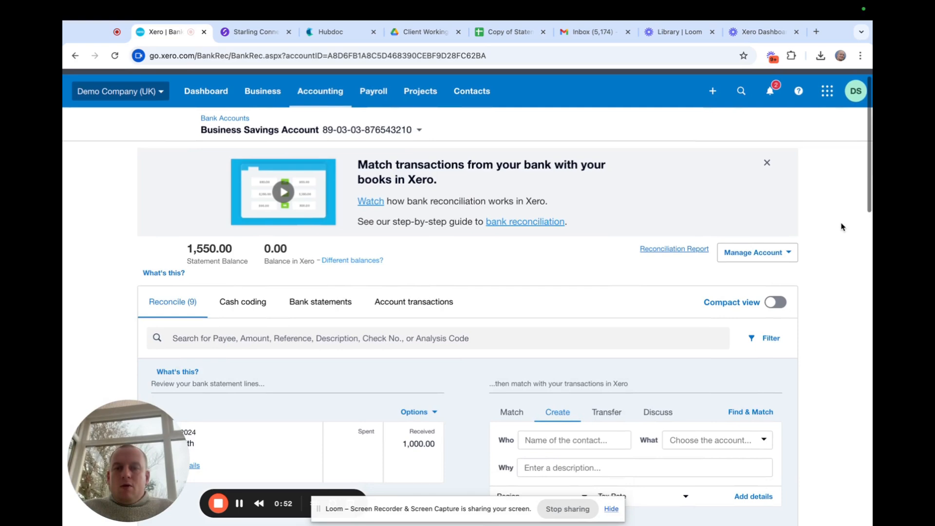
Review the nine unreconciled statement lines, including the 500.00 mortgage and 450.00 plumbing payments.
{"action": "scroll", "coordinate": [842, 227], "scroll_direction": "down", "scroll_amount": 4}
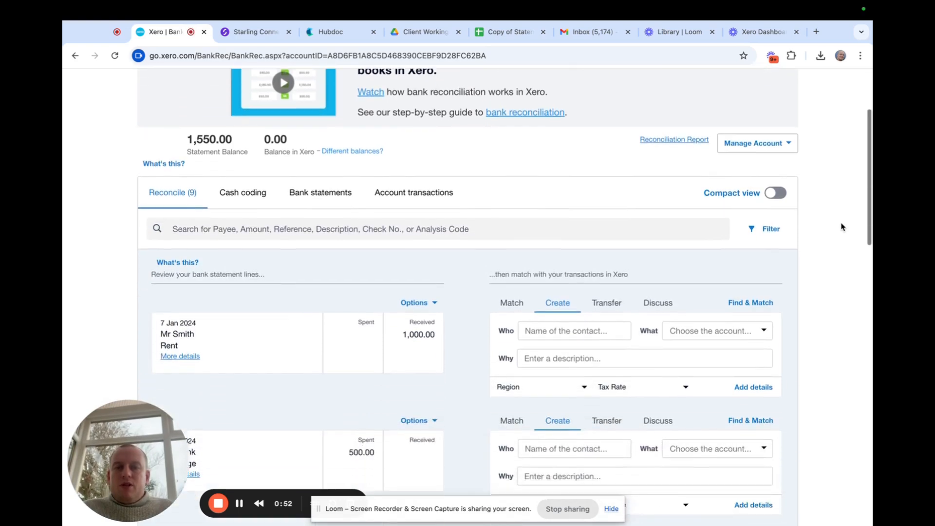
{"action": "scroll", "coordinate": [841, 227], "scroll_direction": "down", "scroll_amount": 2}
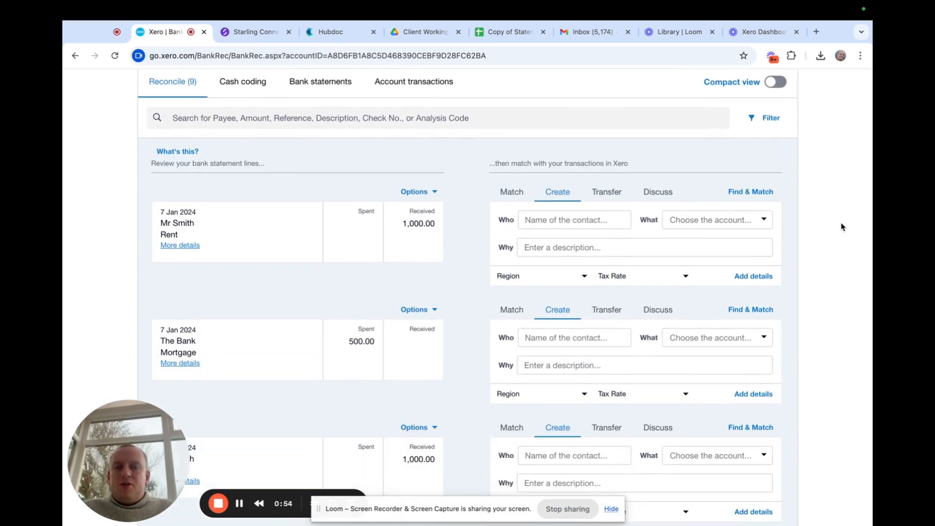
{"action": "left_click", "coordinate": [612, 509]}
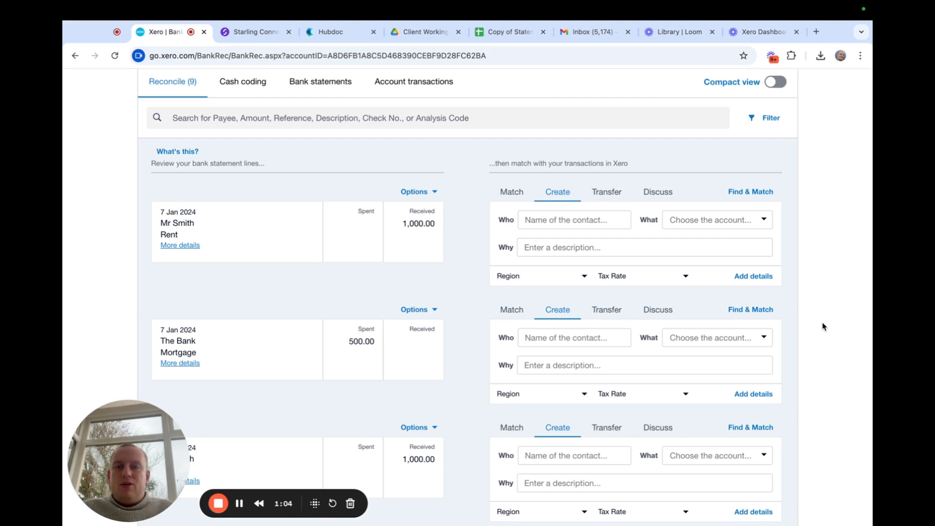
{"action": "scroll", "coordinate": [823, 326], "scroll_direction": "down", "scroll_amount": 1}
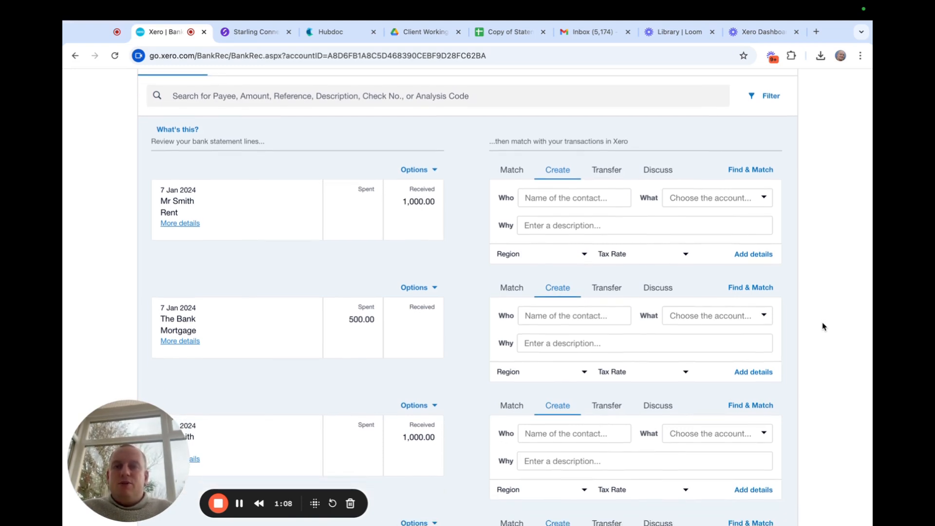
{"action": "scroll", "coordinate": [823, 326], "scroll_direction": "down", "scroll_amount": 3}
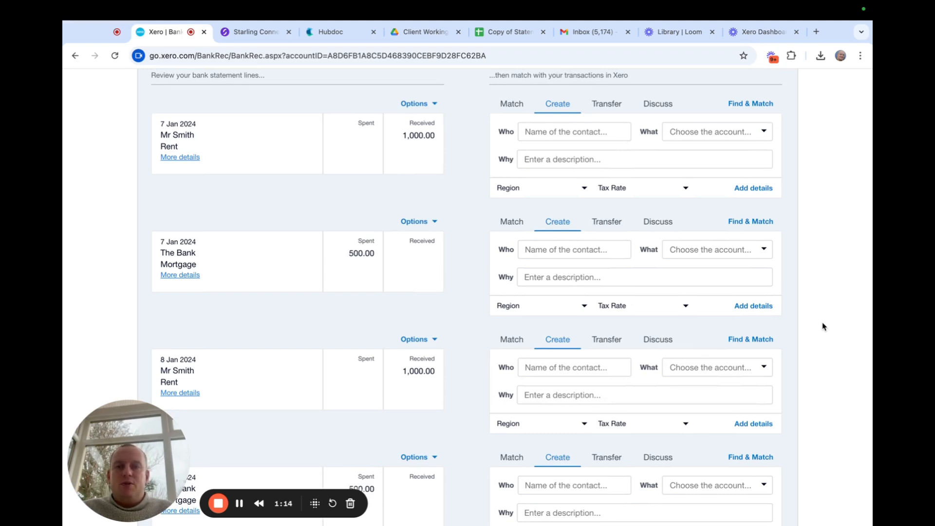
{"action": "scroll", "coordinate": [823, 326], "scroll_direction": "down", "scroll_amount": 2}
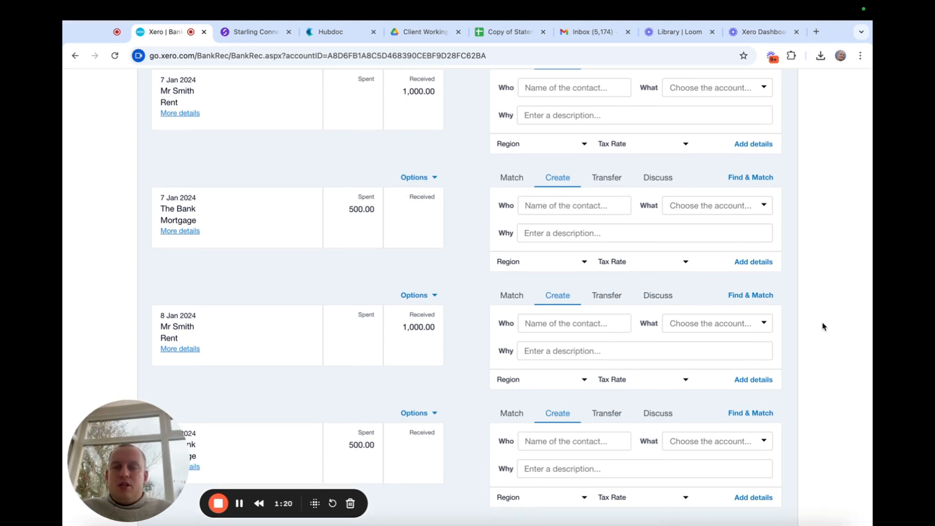
{"action": "scroll", "coordinate": [823, 326], "scroll_direction": "down", "scroll_amount": 1}
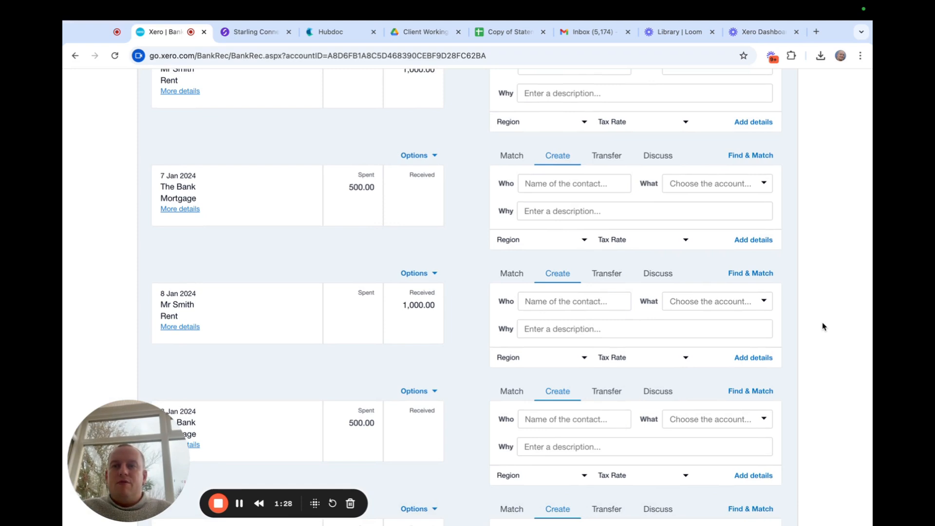
{"action": "scroll", "coordinate": [823, 326], "scroll_direction": "up", "scroll_amount": 2}
{"action": "scroll", "coordinate": [822, 326], "scroll_direction": "down", "scroll_amount": 2}
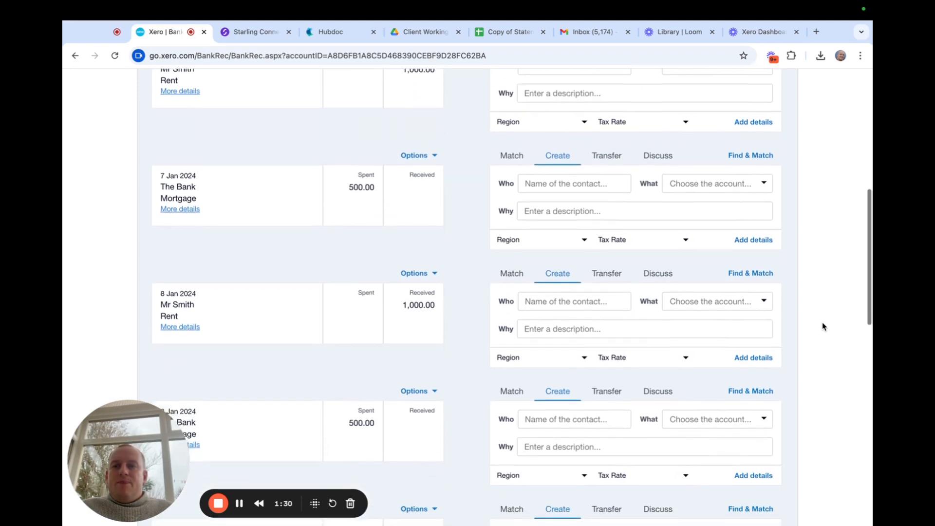
{"action": "scroll", "coordinate": [823, 326], "scroll_direction": "down", "scroll_amount": 5}
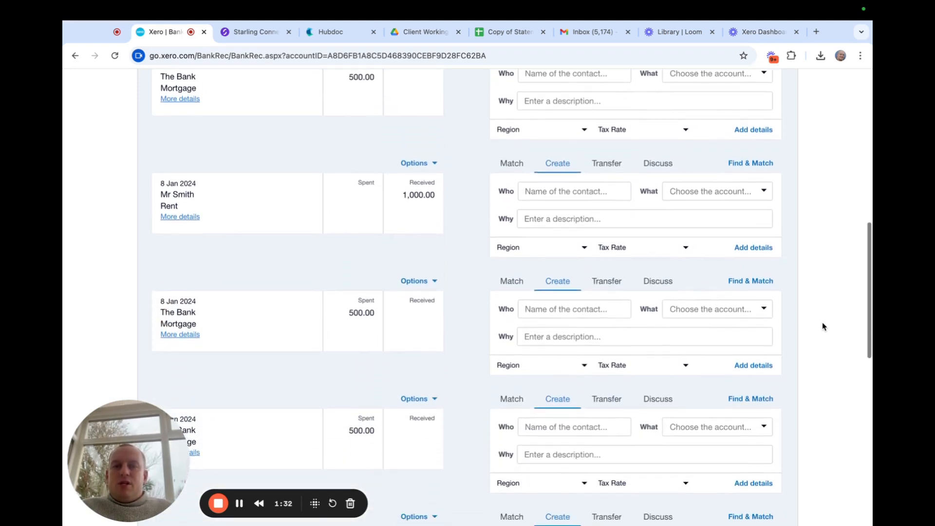
{"action": "scroll", "coordinate": [823, 326], "scroll_direction": "down", "scroll_amount": 1}
{"action": "scroll", "coordinate": [823, 327], "scroll_direction": "down", "scroll_amount": 3}
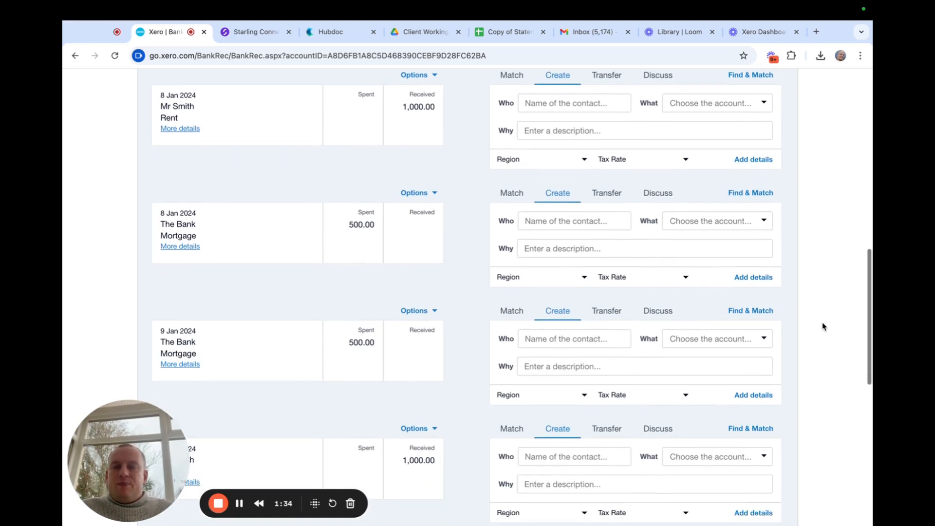
{"action": "scroll", "coordinate": [823, 326], "scroll_direction": "down", "scroll_amount": 3}
{"action": "scroll", "coordinate": [823, 326], "scroll_direction": "down", "scroll_amount": 2}
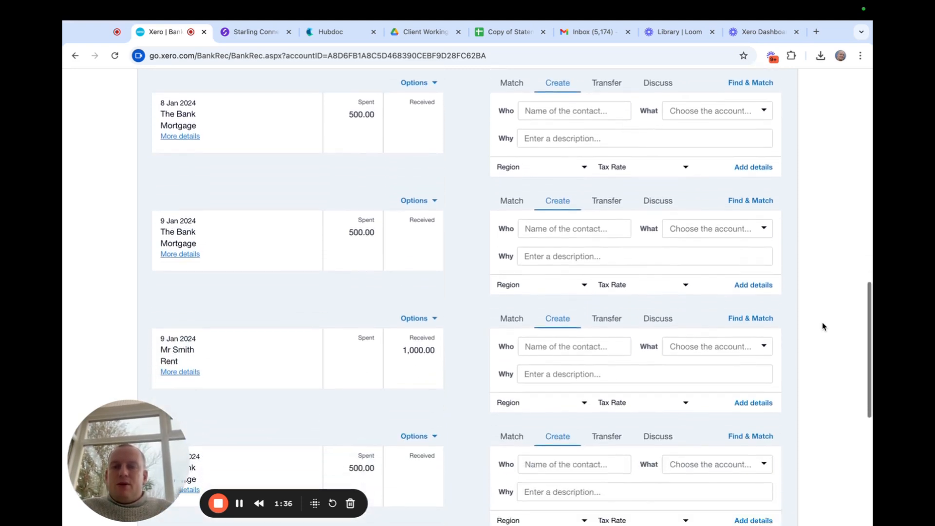
{"action": "scroll", "coordinate": [823, 327], "scroll_direction": "down", "scroll_amount": 7}
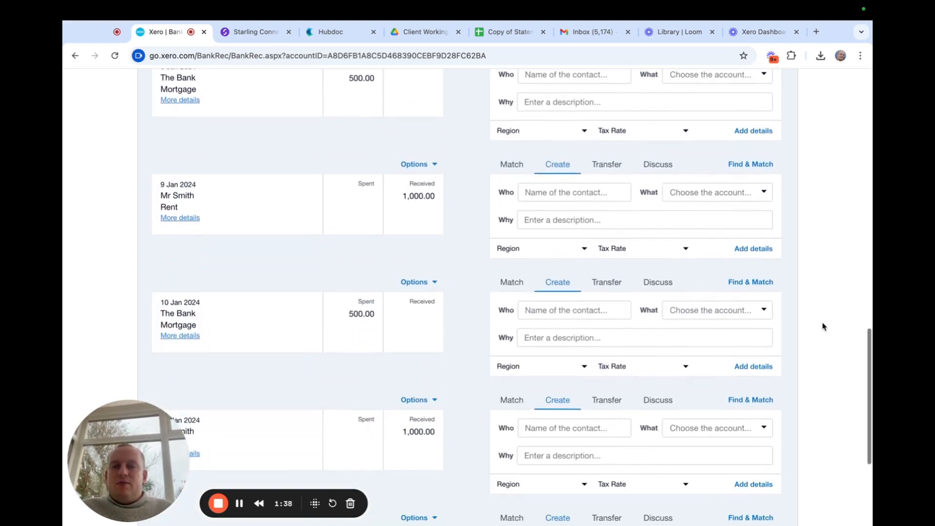
{"action": "scroll", "coordinate": [823, 326], "scroll_direction": "down", "scroll_amount": 9}
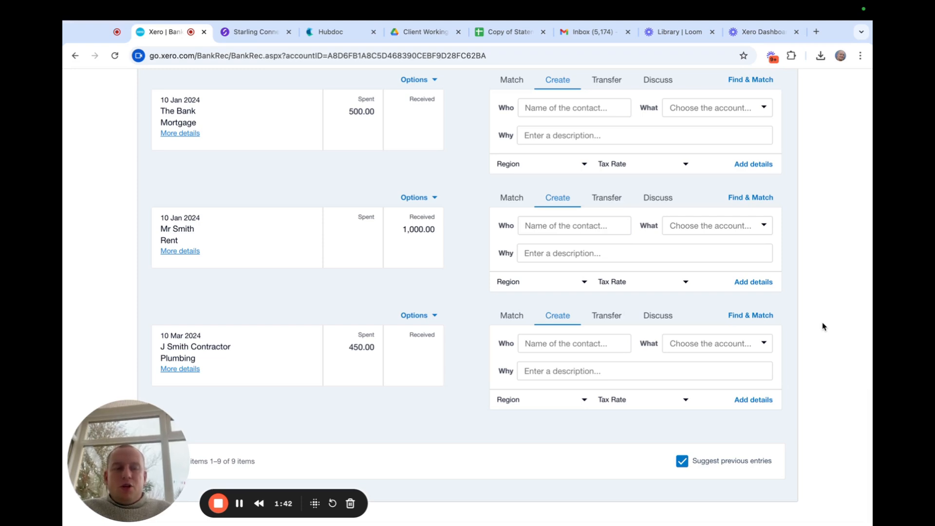
{"action": "scroll", "coordinate": [823, 326], "scroll_direction": "up", "scroll_amount": 16}
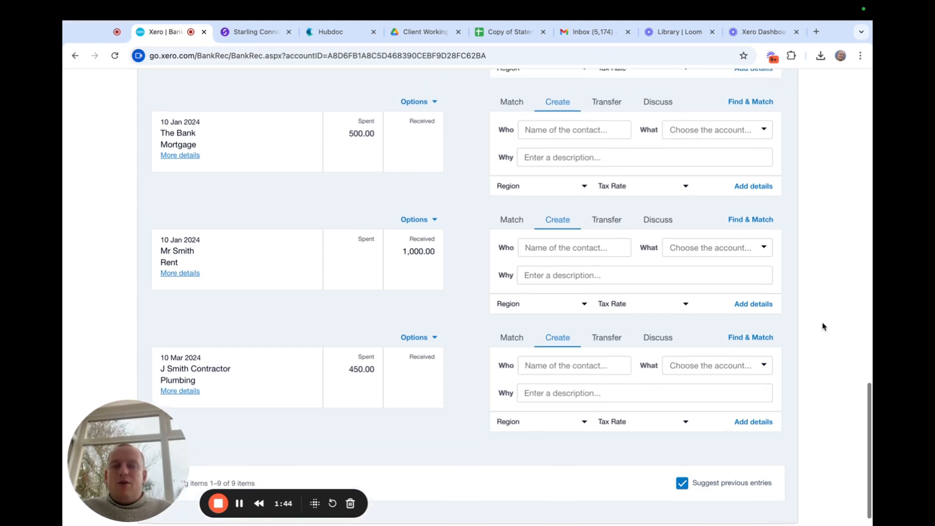
{"action": "scroll", "coordinate": [823, 326], "scroll_direction": "up", "scroll_amount": 19}
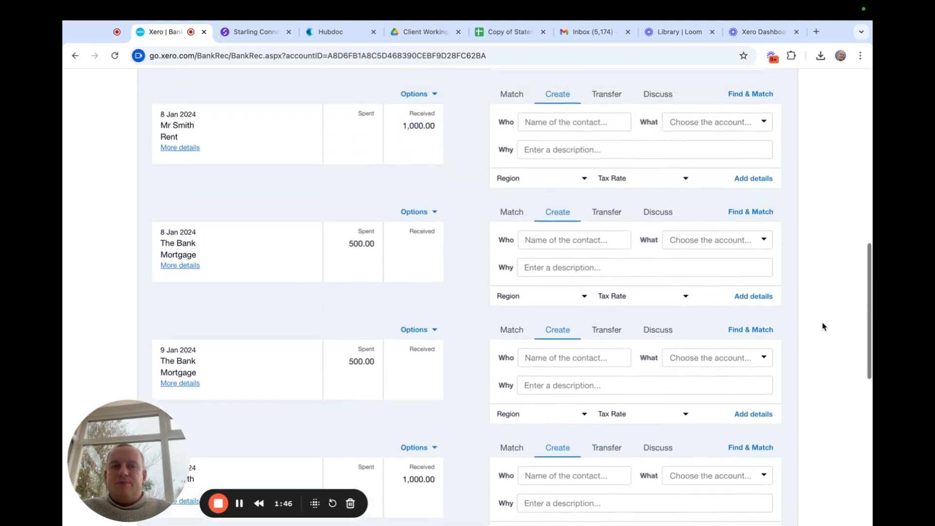
{"action": "scroll", "coordinate": [823, 326], "scroll_direction": "up", "scroll_amount": 2}
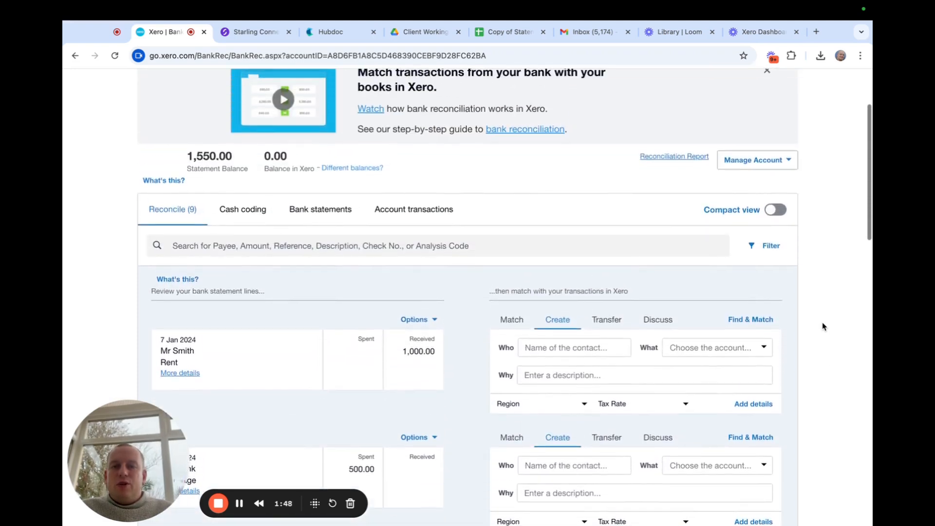
{"action": "scroll", "coordinate": [823, 326], "scroll_direction": "down", "scroll_amount": 5}
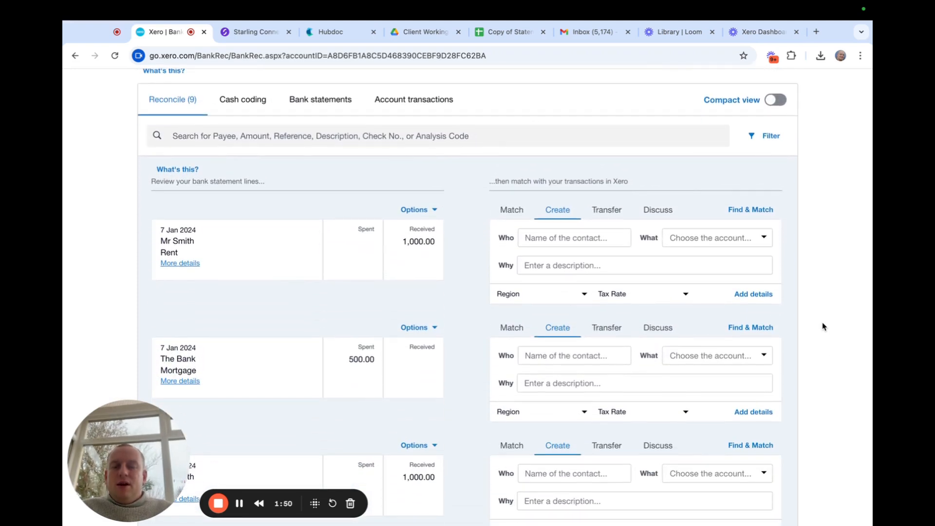
{"action": "scroll", "coordinate": [823, 327], "scroll_direction": "down", "scroll_amount": 19}
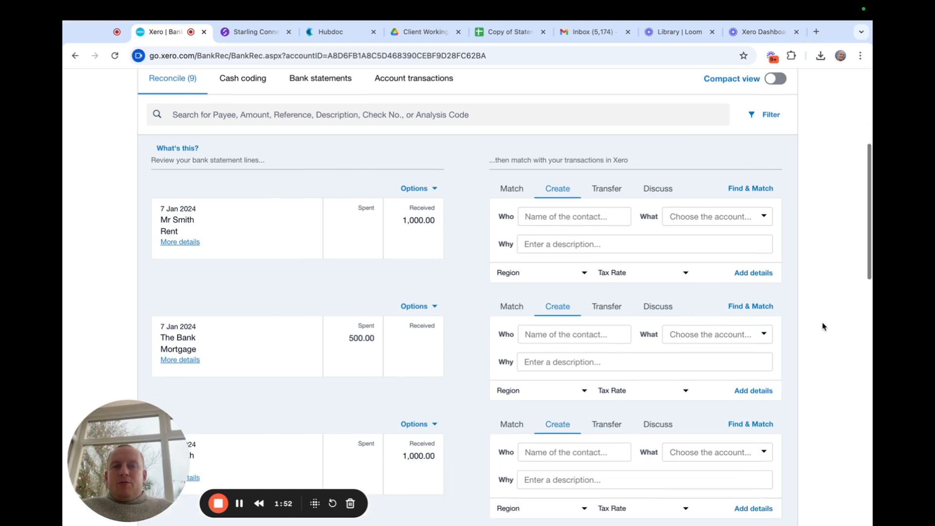
{"action": "scroll", "coordinate": [823, 326], "scroll_direction": "down", "scroll_amount": 20}
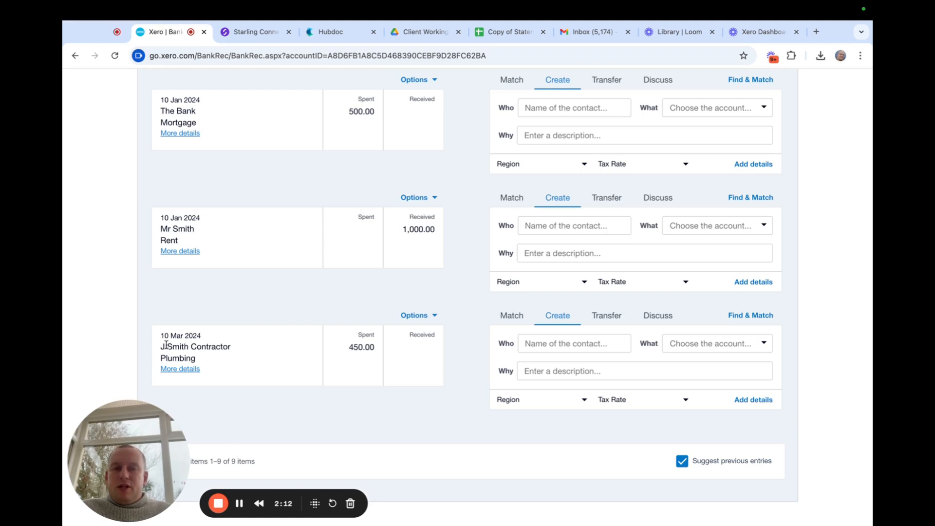
Copy the payee name on the 10 Mar 450.00 plumbing line into Who and create that contractor contact.
{"action": "left_click_drag", "start_coordinate": [161, 347], "coordinate": [234, 351]}
{"action": "key", "text": "ctrl+c"}
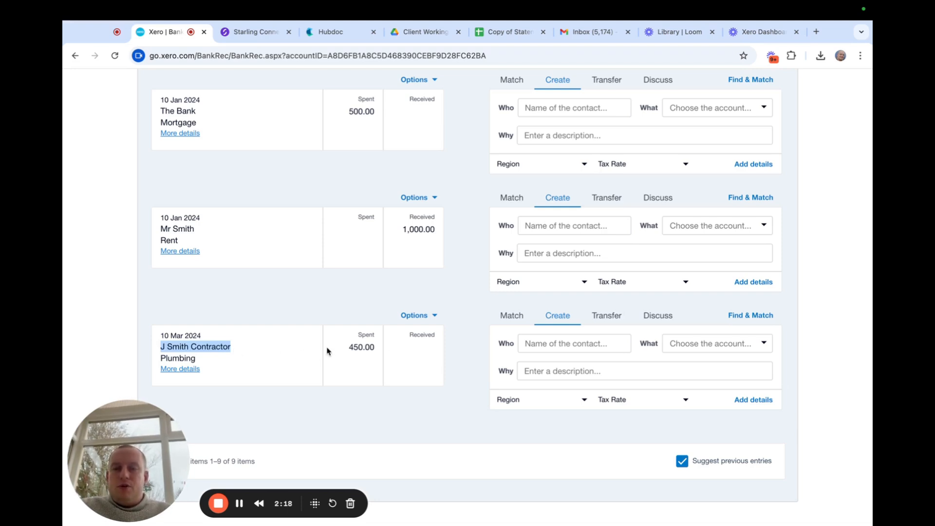
{"action": "left_click", "coordinate": [532, 343]}
{"action": "key", "text": "ctrl+v"}
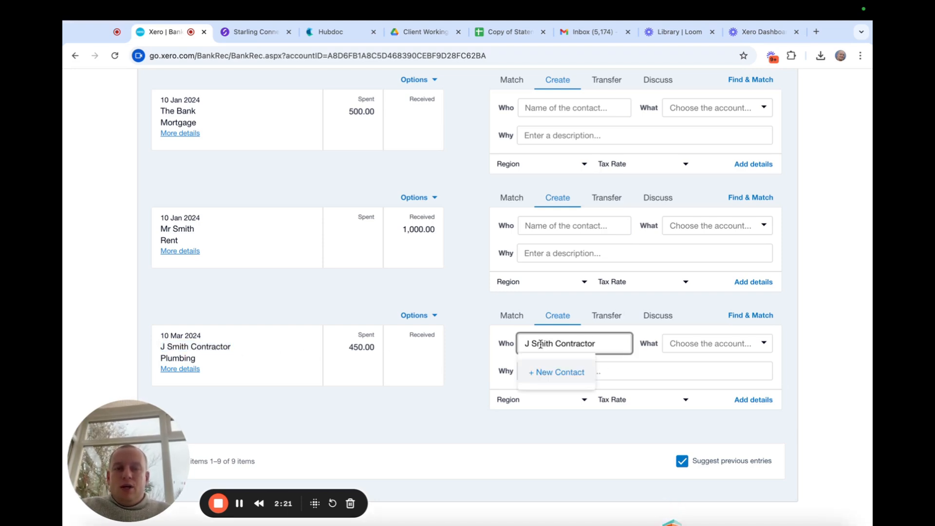
{"action": "left_click", "coordinate": [548, 372]}
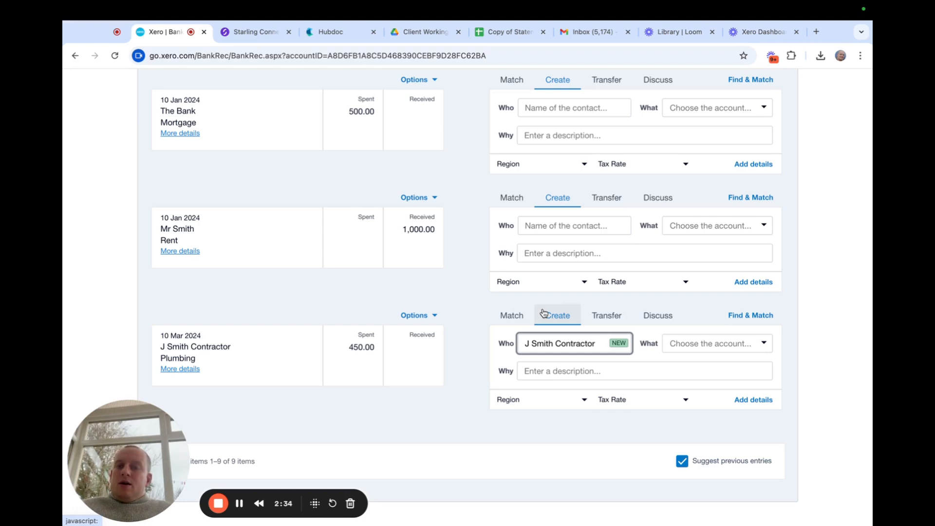
{"action": "left_click", "coordinate": [693, 345]}
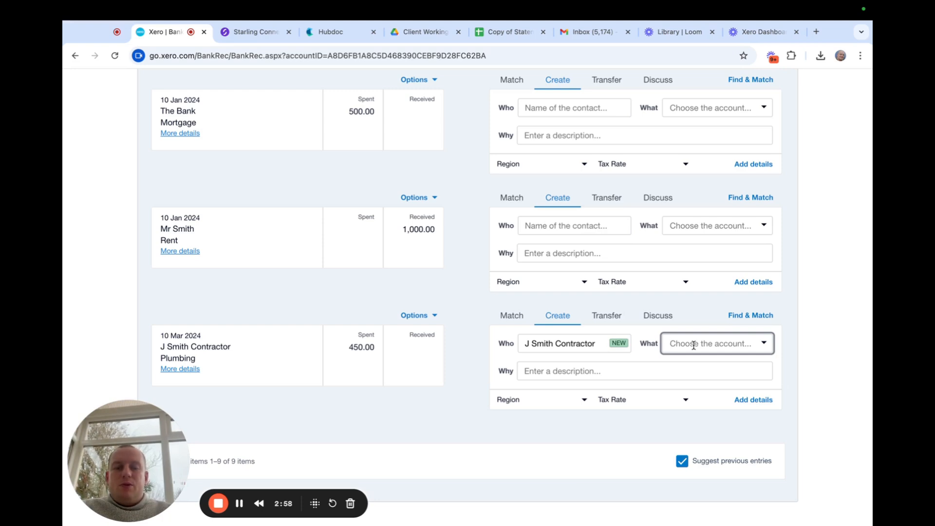
Code the 450.00 plumbing payment to 475 - Repairs and renewals, described 'plumbing for xxx property'.
{"action": "type", "text": "rep"}
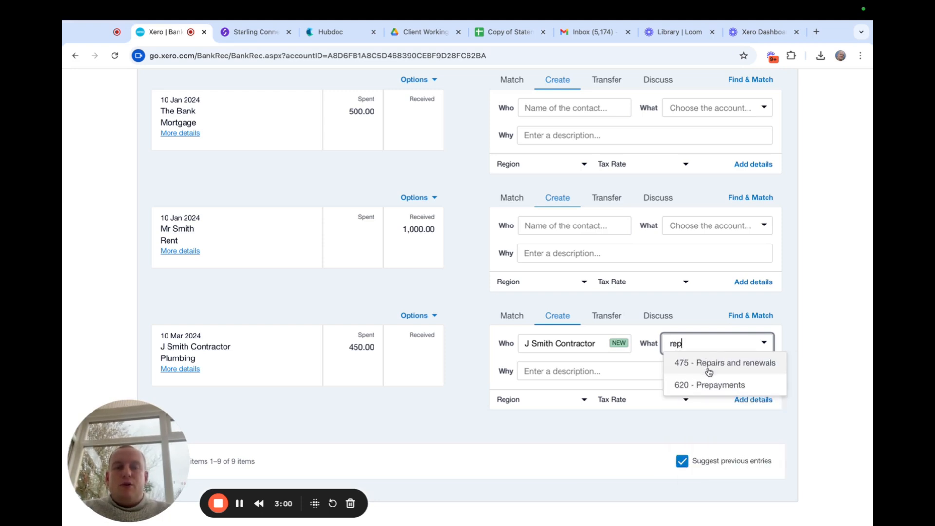
{"action": "left_click", "coordinate": [708, 372]}
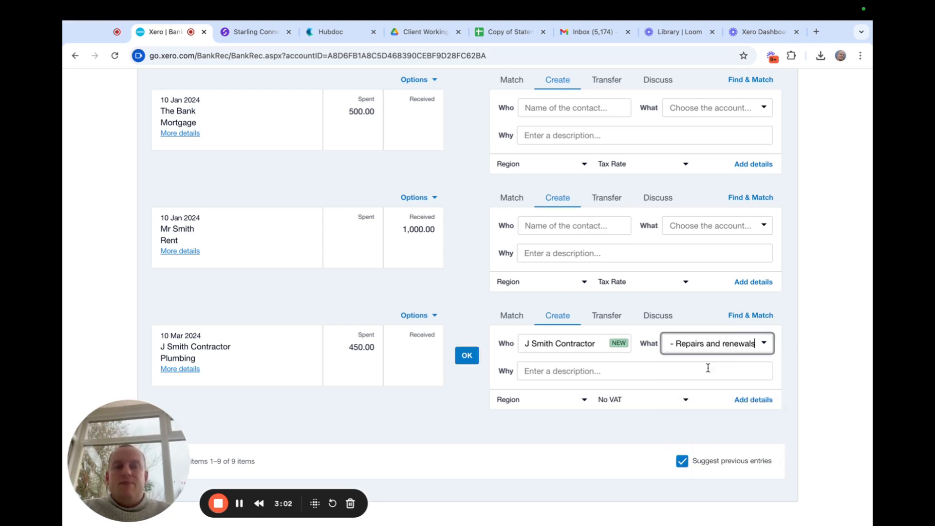
{"action": "left_click", "coordinate": [595, 378]}
{"action": "type", "text": "plumbing for xxx propert"}
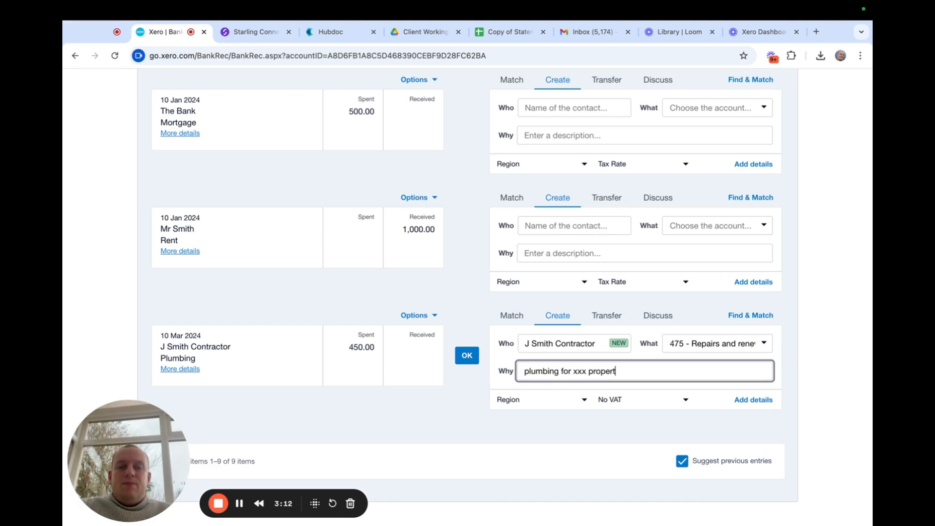
{"action": "type", "text": "y"}
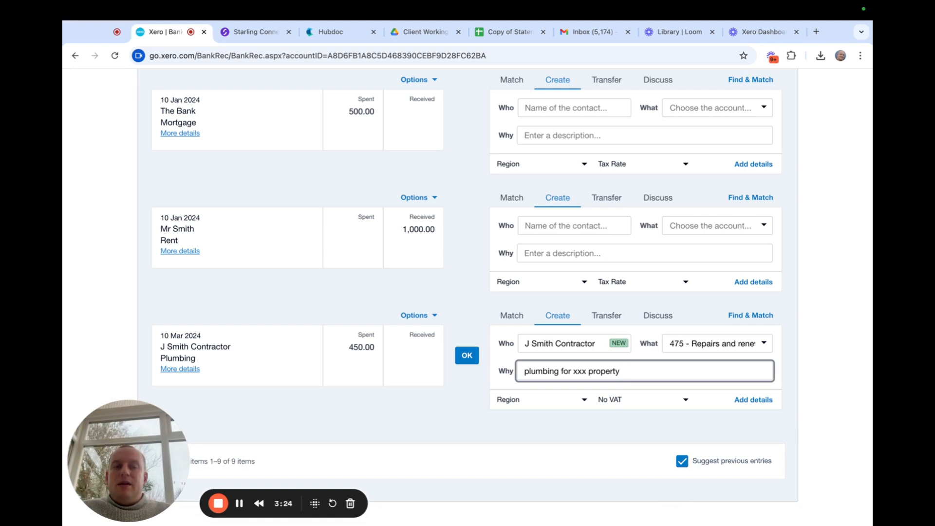
{"action": "left_click", "coordinate": [464, 416]}
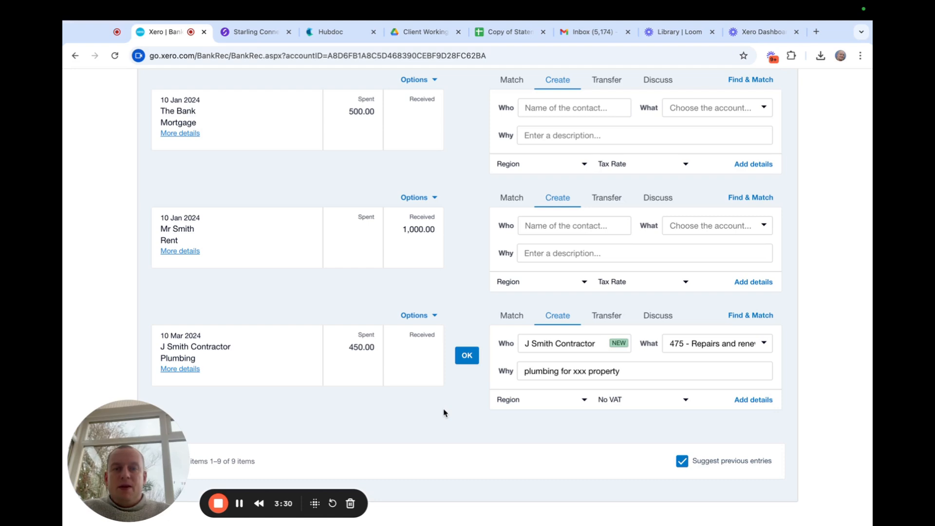
Reconcile the 450.00 plumbing payment and scroll back to the 7 Jan rent and mortgage lines.
{"action": "left_click", "coordinate": [467, 357]}
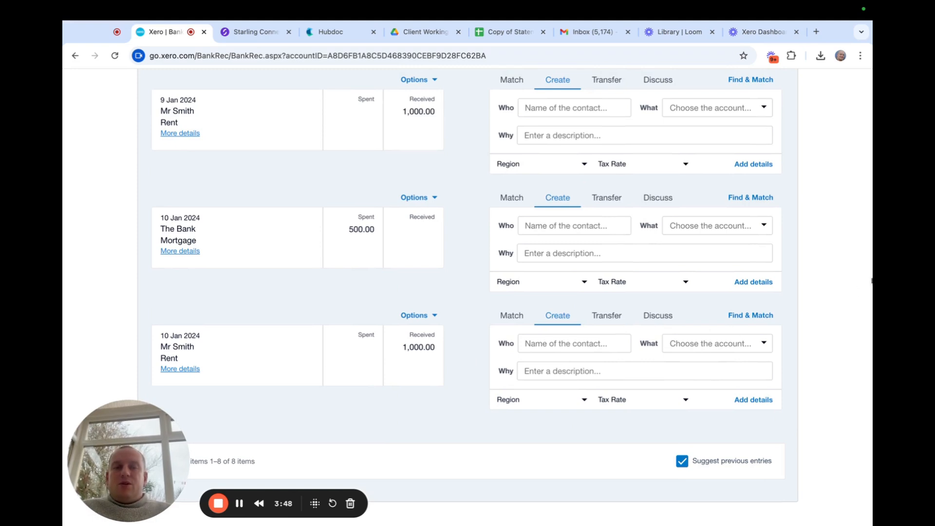
{"action": "scroll", "coordinate": [856, 281], "scroll_direction": "up", "scroll_amount": 6}
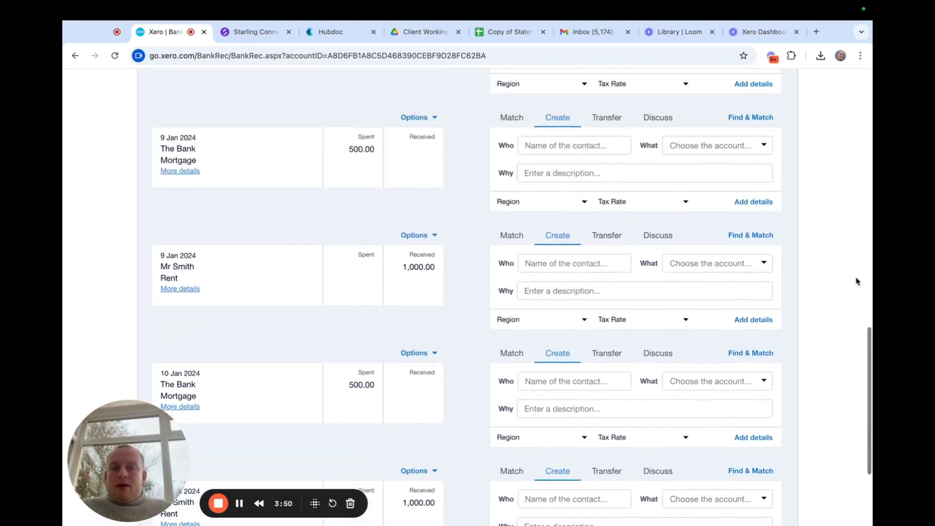
{"action": "scroll", "coordinate": [857, 282], "scroll_direction": "up", "scroll_amount": 8}
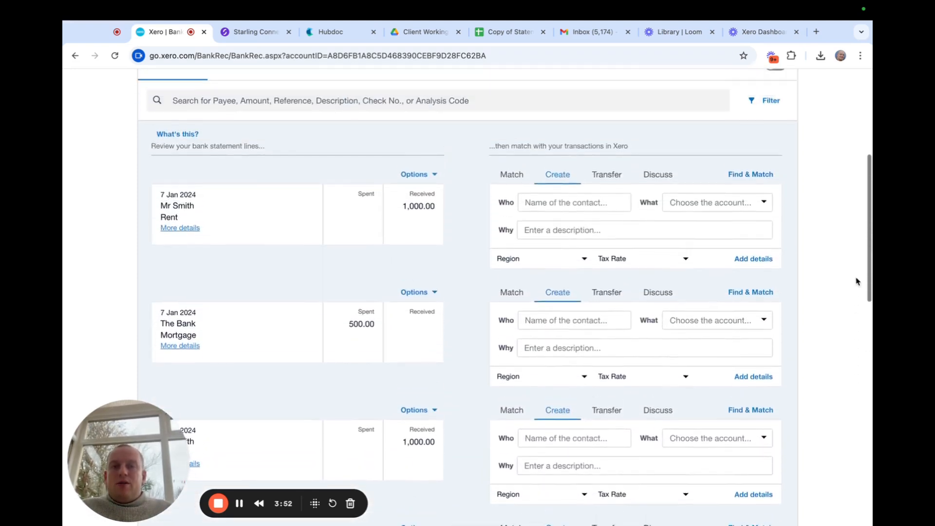
{"action": "scroll", "coordinate": [857, 281], "scroll_direction": "down", "scroll_amount": 3}
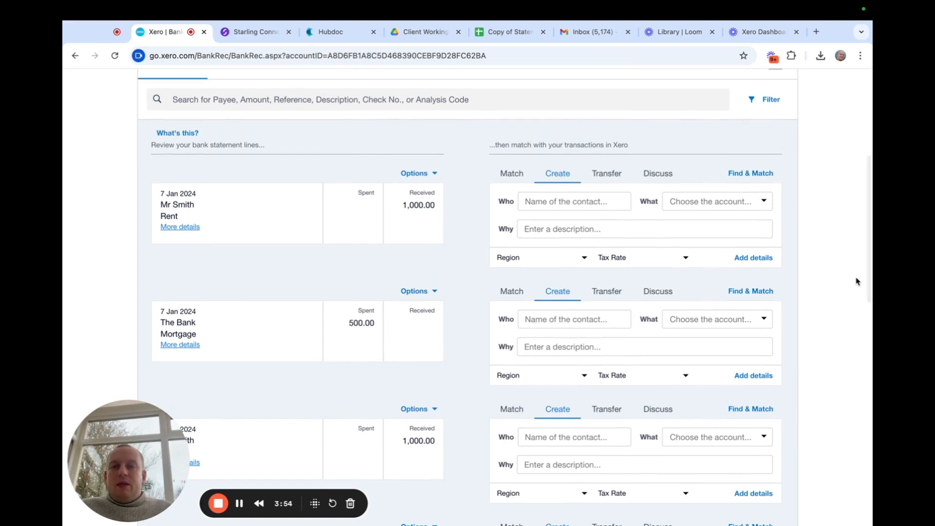
{"action": "scroll", "coordinate": [857, 281], "scroll_direction": "down", "scroll_amount": 2}
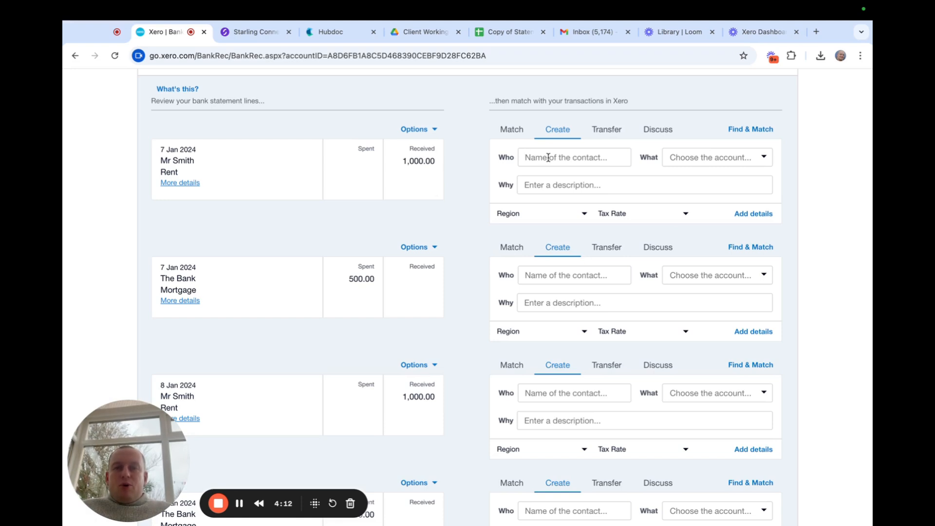
Start a bank rule from the 7 Jan rent line with the Payee condition set to contains.
{"action": "left_click", "coordinate": [435, 131]}
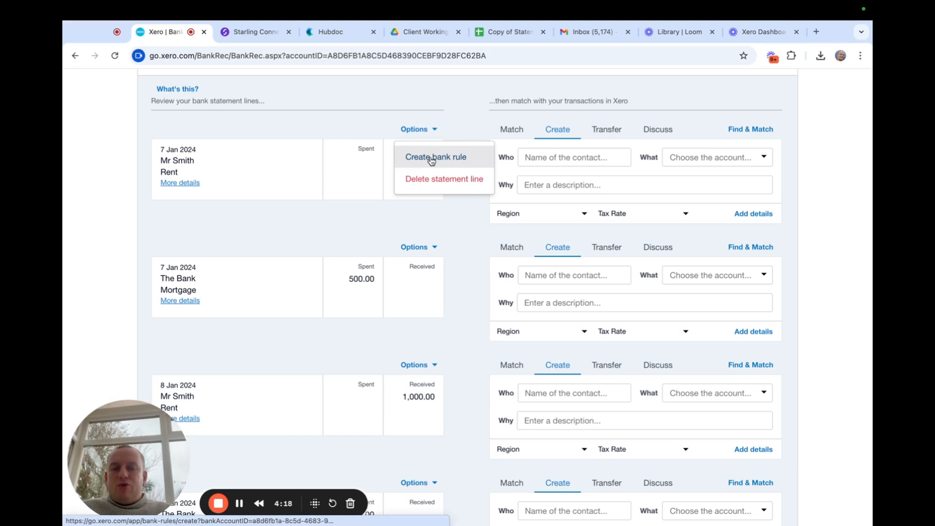
{"action": "left_click", "coordinate": [431, 157]}
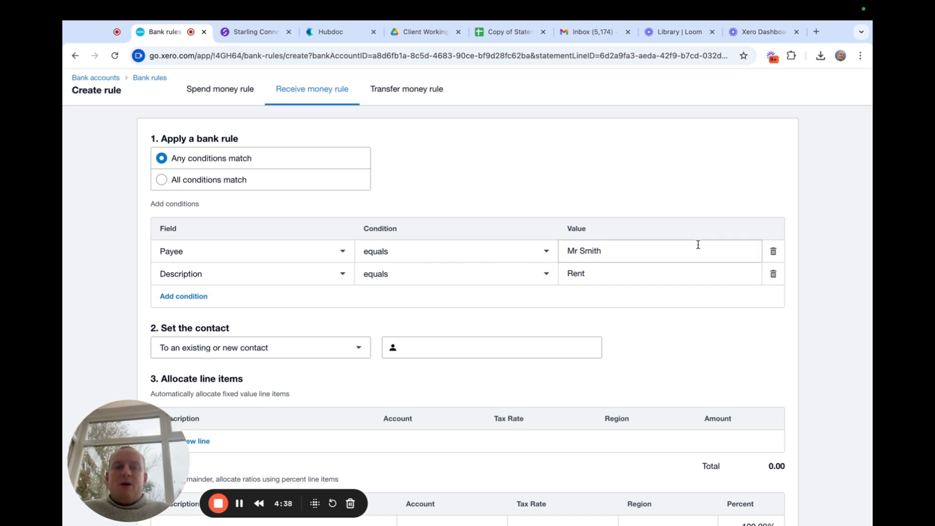
{"action": "left_click", "coordinate": [545, 254]}
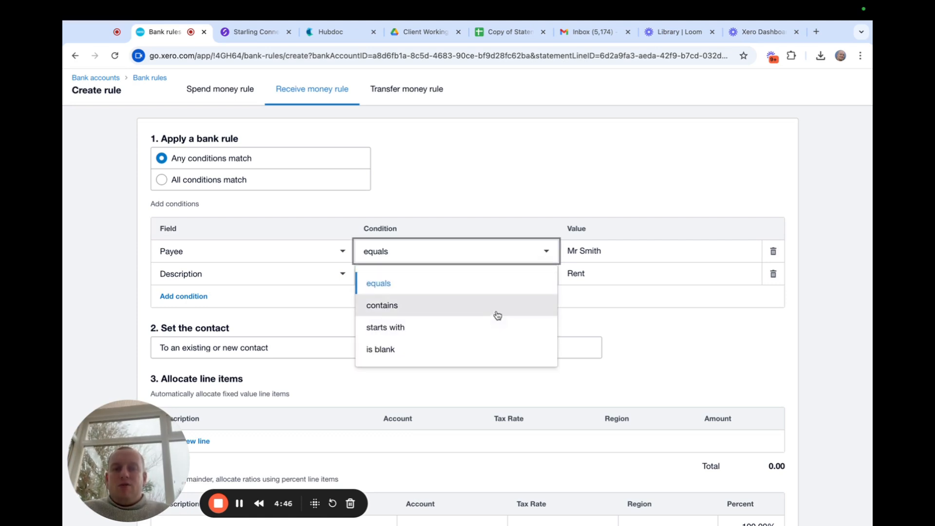
{"action": "left_click", "coordinate": [498, 314]}
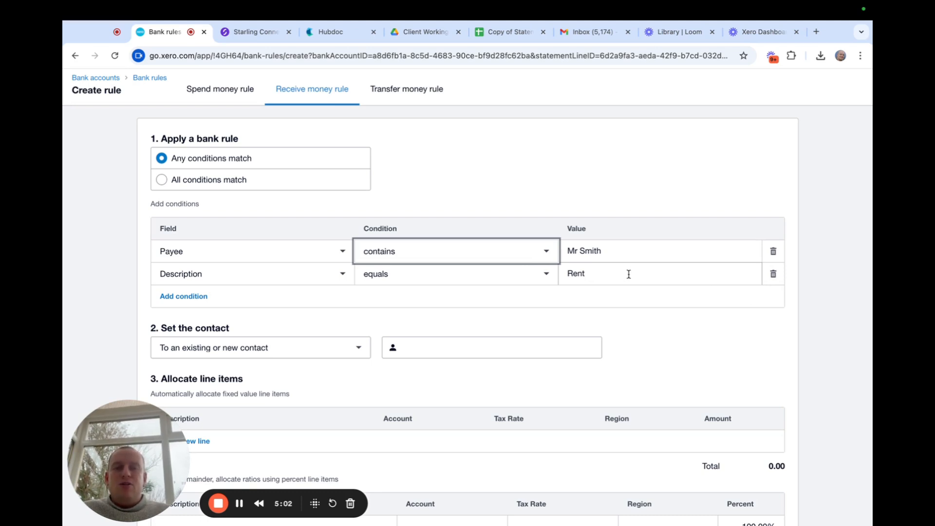
Remove the Description equals Rent condition from the rule.
{"action": "left_click", "coordinate": [686, 174]}
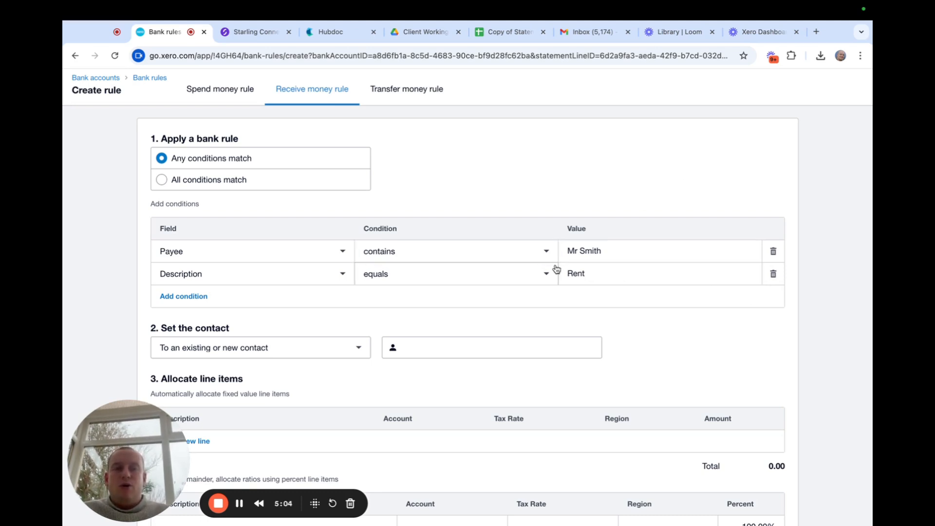
{"action": "left_click", "coordinate": [544, 277]}
{"action": "left_click", "coordinate": [683, 173]}
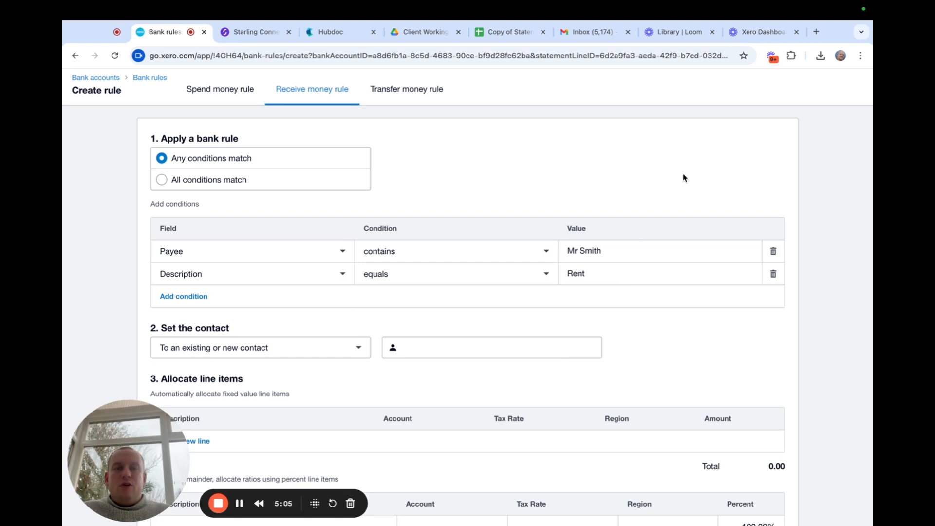
{"action": "left_click", "coordinate": [773, 276]}
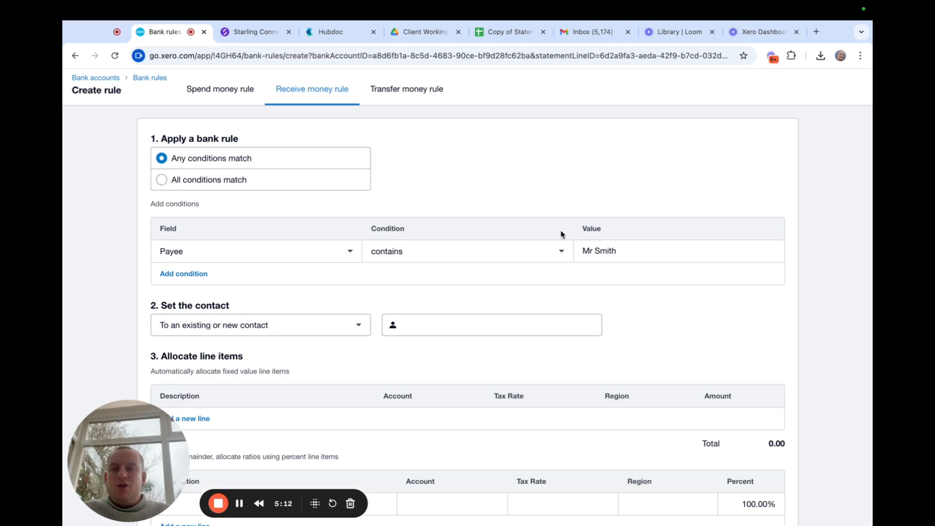
Add and then delete an empty extra condition, and copy the payer's name from the Payee value.
{"action": "left_click", "coordinate": [191, 273]}
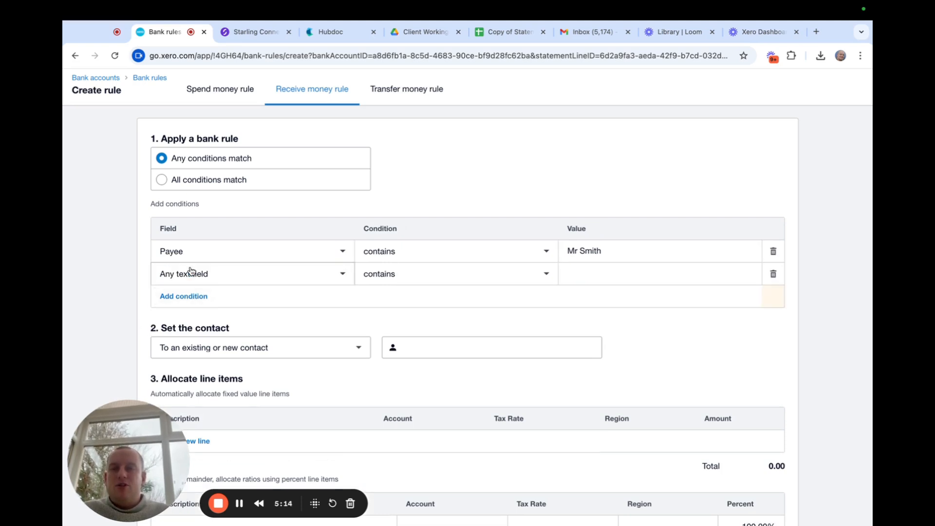
{"action": "left_click", "coordinate": [345, 275]}
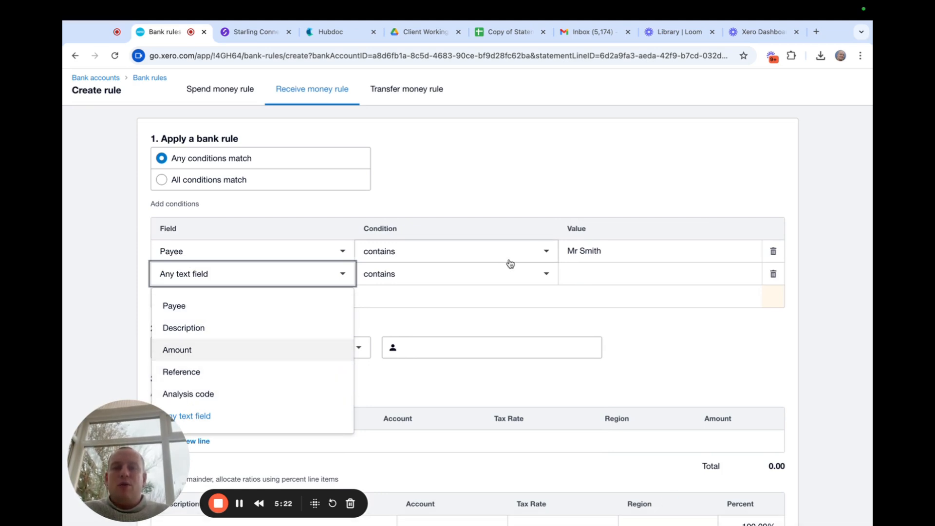
{"action": "left_click", "coordinate": [546, 183]}
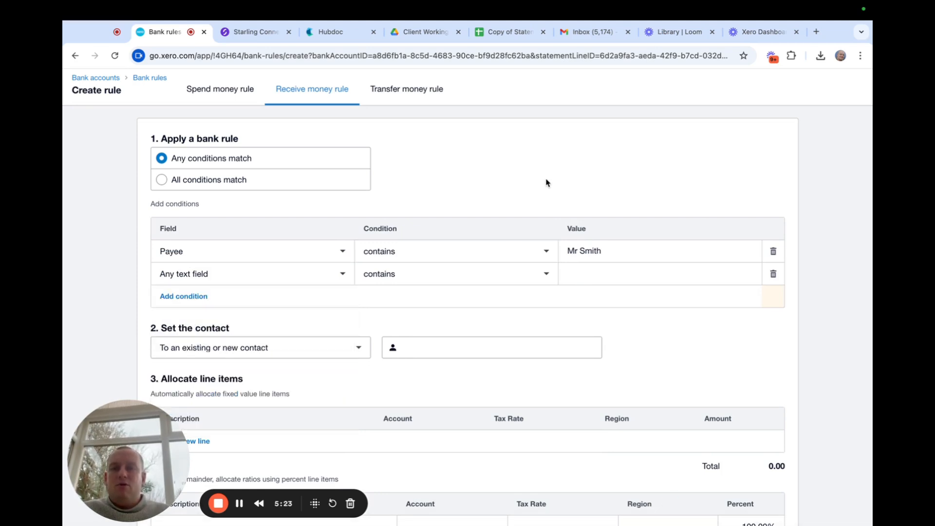
{"action": "left_click", "coordinate": [772, 276]}
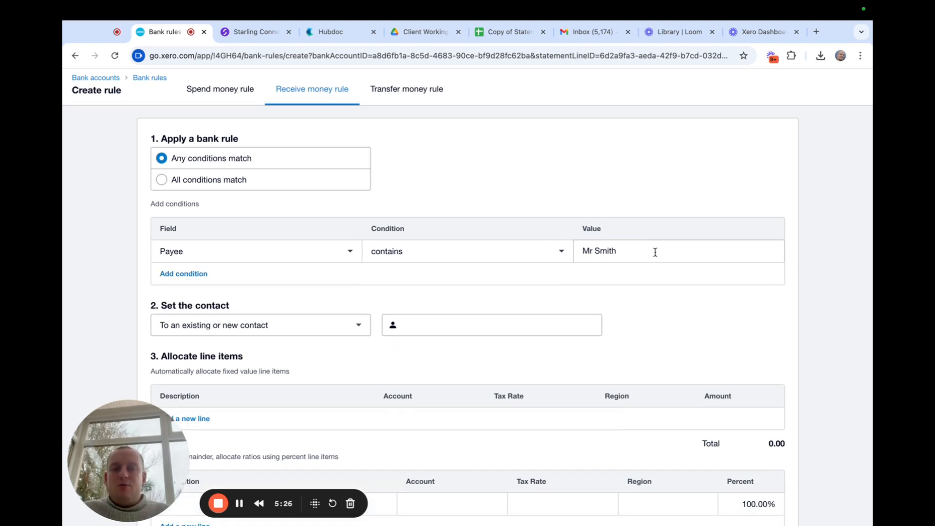
{"action": "scroll", "coordinate": [674, 172], "scroll_direction": "down", "scroll_amount": 3}
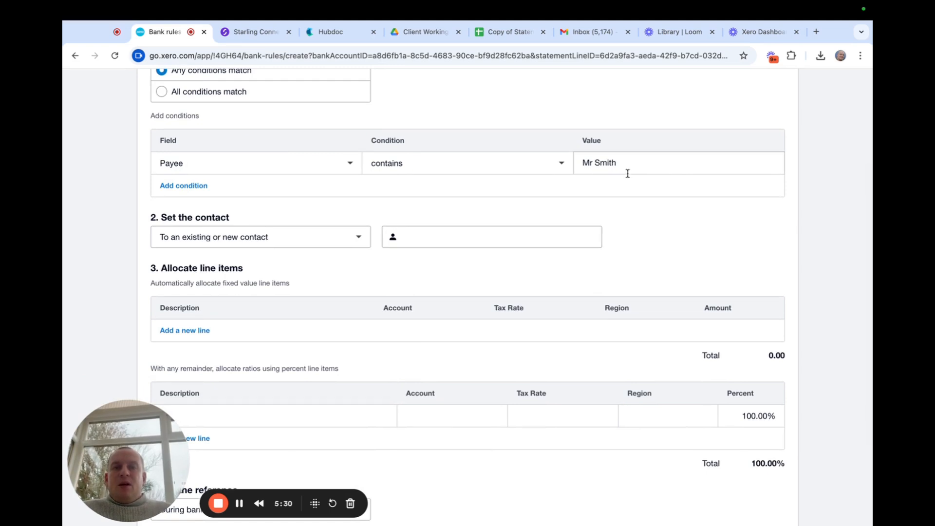
{"action": "left_click_drag", "start_coordinate": [628, 161], "coordinate": [559, 162]}
{"action": "scroll", "coordinate": [562, 165], "scroll_direction": "down", "scroll_amount": 3}
{"action": "scroll", "coordinate": [564, 166], "scroll_direction": "down", "scroll_amount": 2}
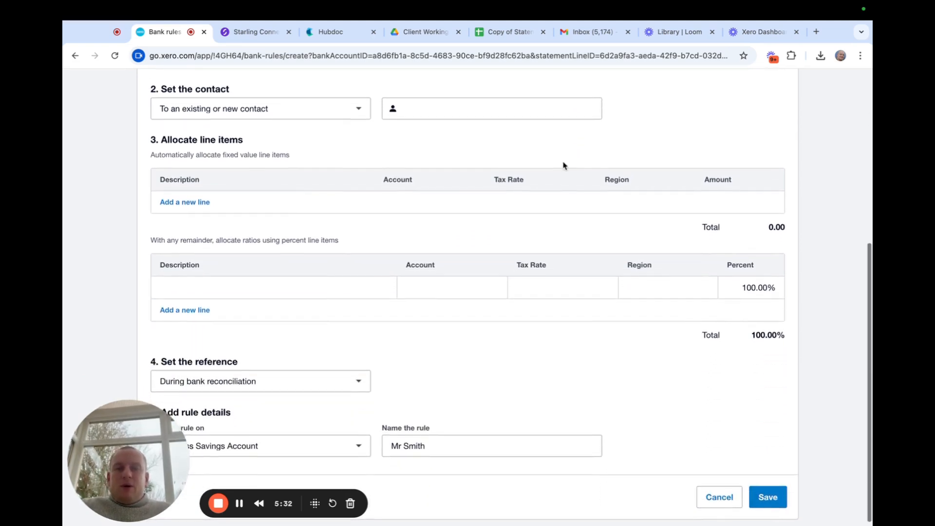
{"action": "scroll", "coordinate": [720, 130], "scroll_direction": "up", "scroll_amount": 3}
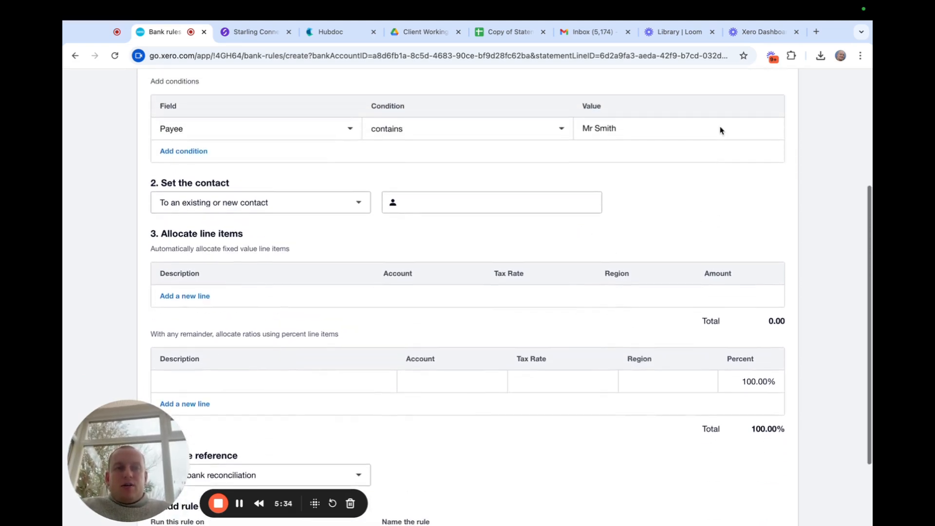
{"action": "left_click_drag", "start_coordinate": [639, 165], "coordinate": [570, 174]}
{"action": "key", "text": "ctrl+c"}
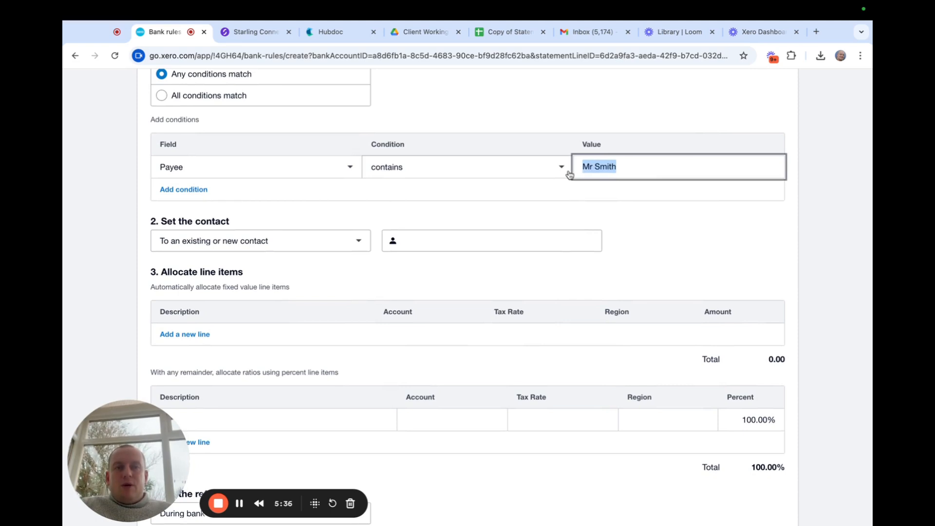
Paste the payer's name as the rule's contact and create it as a new contact.
{"action": "left_click", "coordinate": [480, 241]}
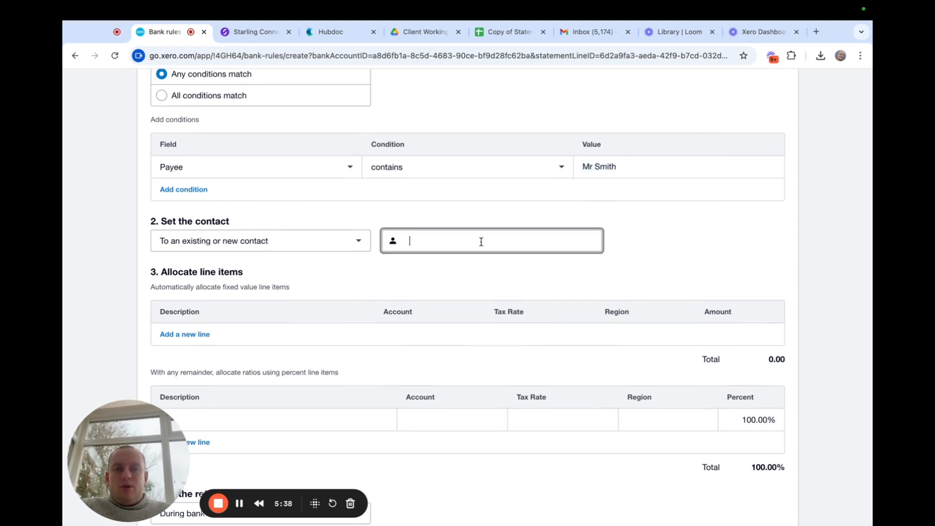
{"action": "key", "text": "ctrl+v"}
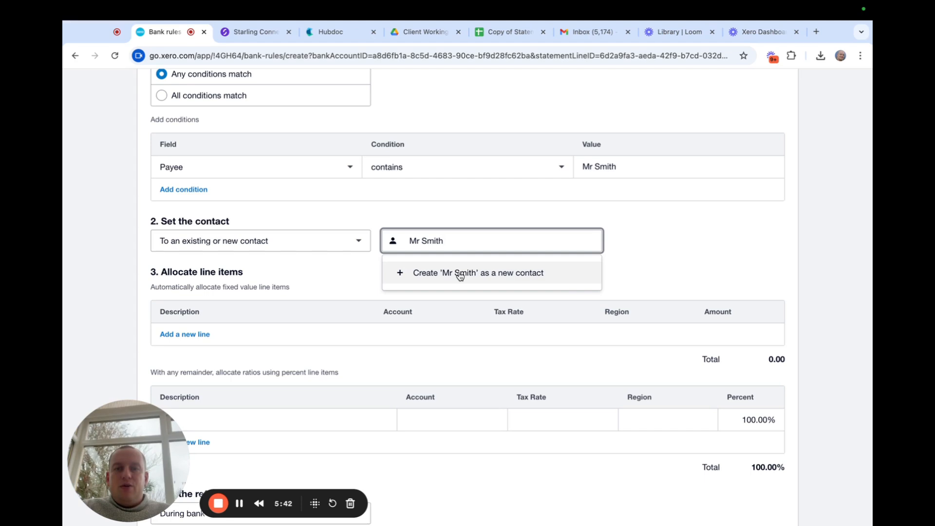
{"action": "left_click", "coordinate": [460, 274]}
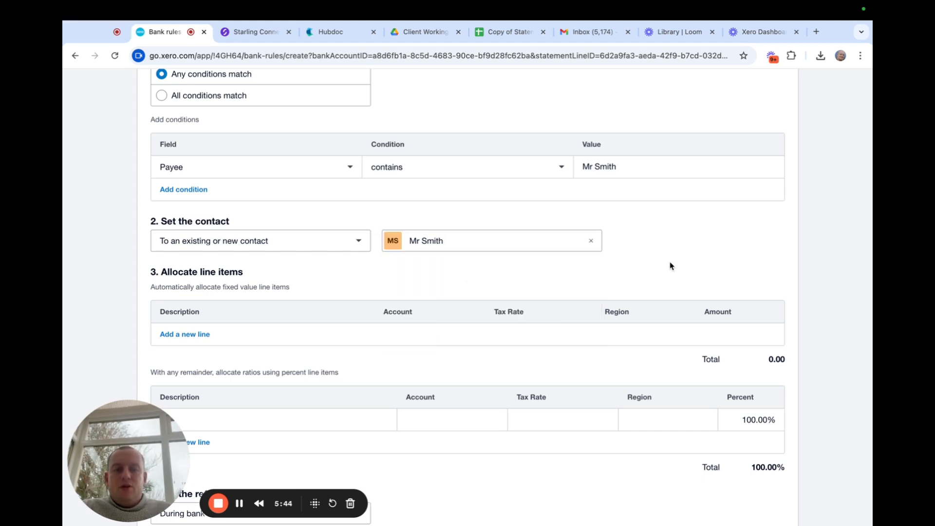
{"action": "scroll", "coordinate": [670, 265], "scroll_direction": "down", "scroll_amount": 5}
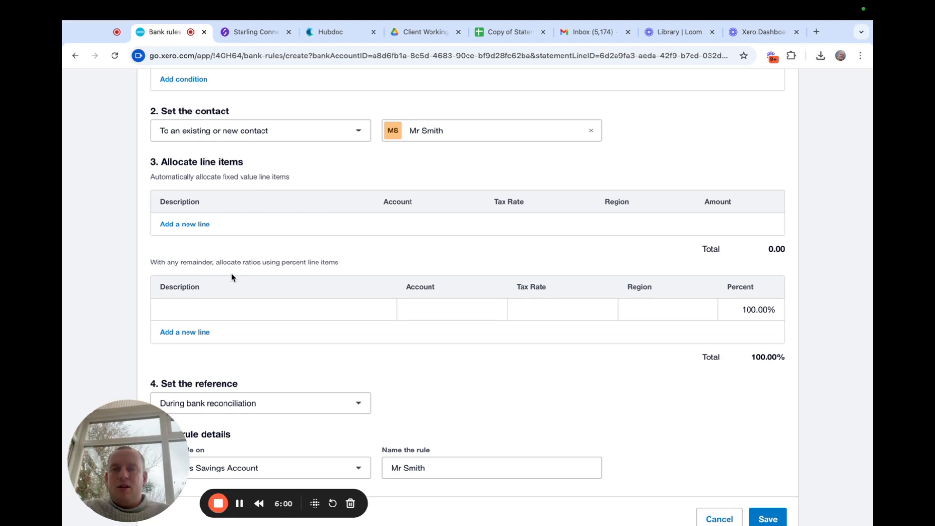
Describe the 100% allocation line as the payer's rent for XXX property.
{"action": "left_click", "coordinate": [245, 312]}
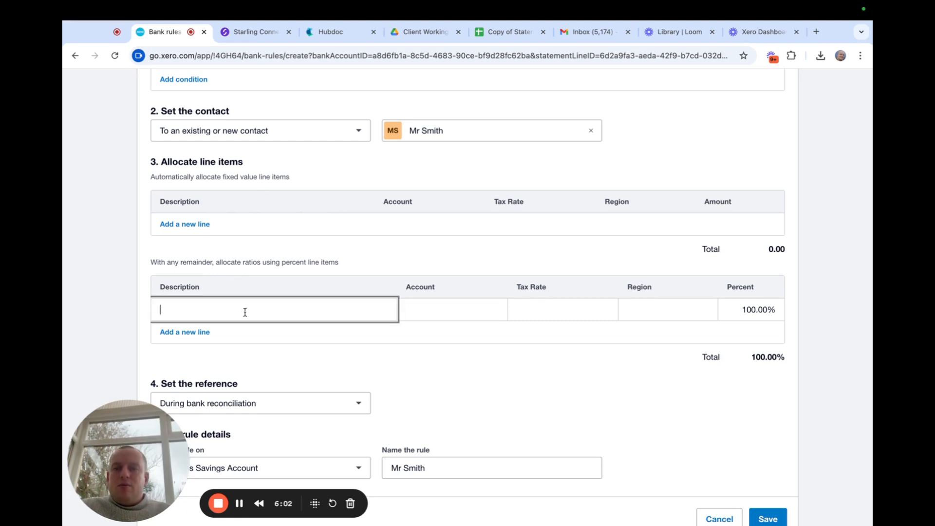
{"action": "type", "text": "Mr "}
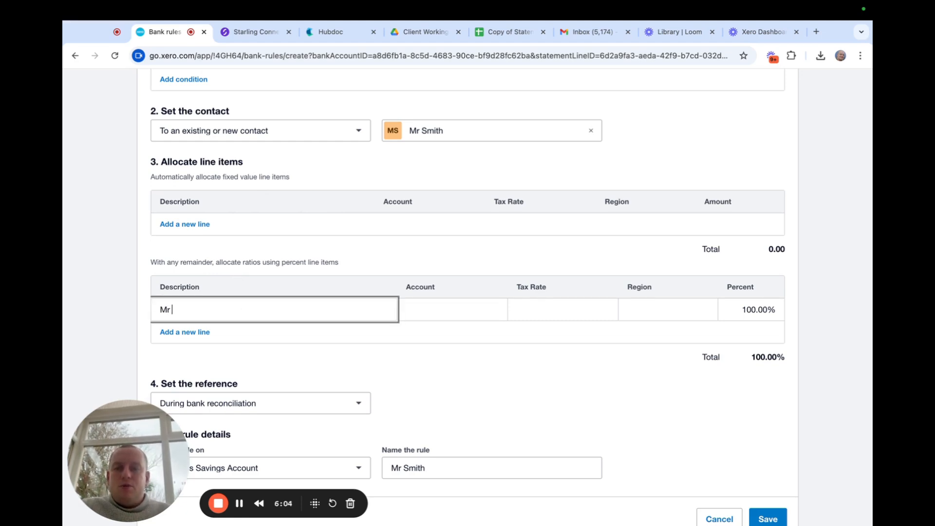
{"action": "type", "text": "Smith rent "}
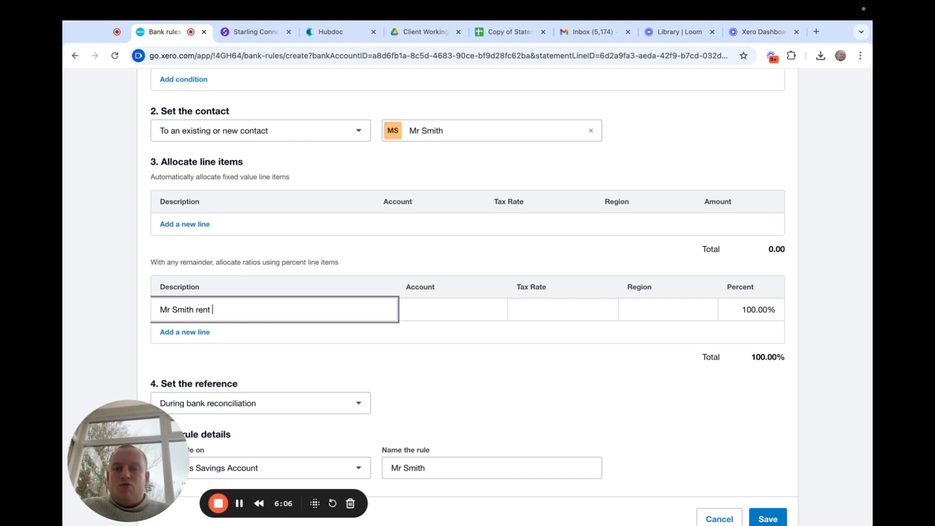
{"action": "type", "text": "for XXX proeprty"}
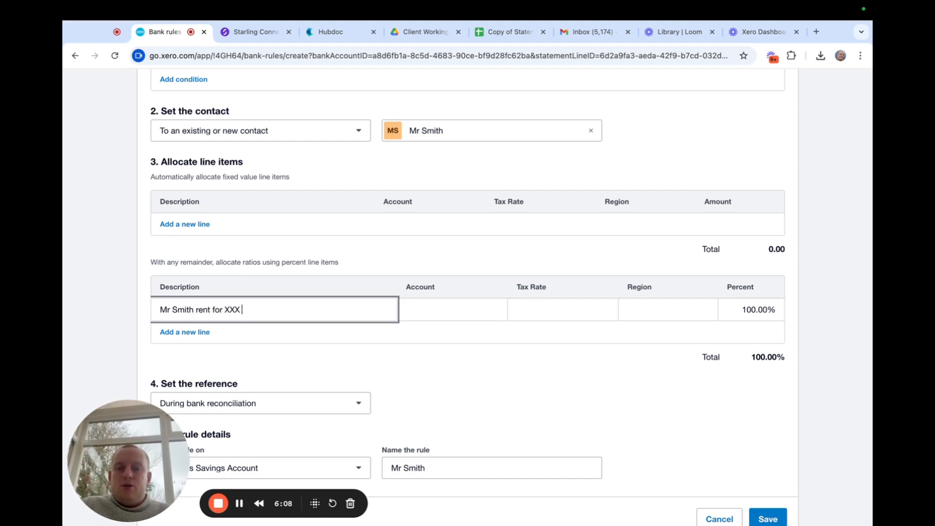
{"action": "key", "text": "BackSpace"}
{"action": "key", "text": "BackSpace"}
{"action": "key", "text": "BackSpace"}
{"action": "key", "text": "BackSpace"}
{"action": "key", "text": "BackSpace"}
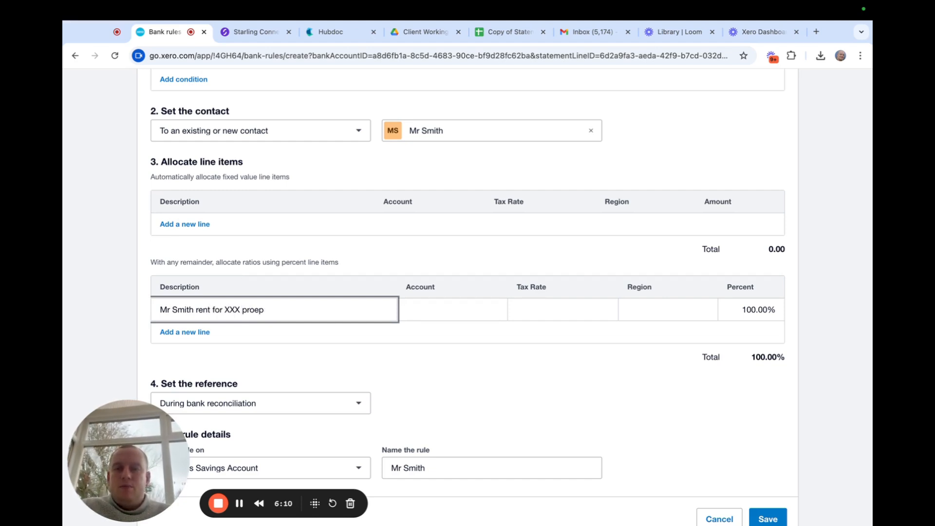
{"action": "type", "text": "perty"}
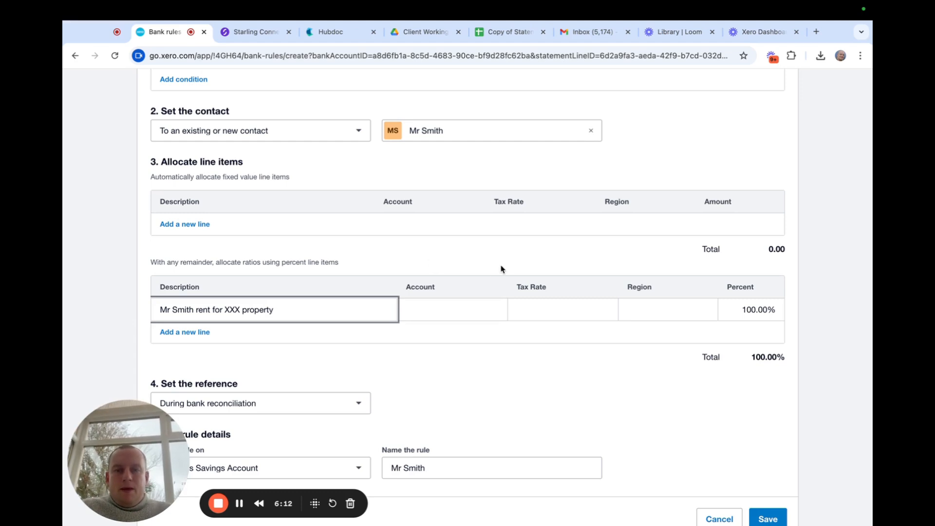
Allocate the rule line to 200 - Rents receivable with No VAT.
{"action": "left_click", "coordinate": [455, 308]}
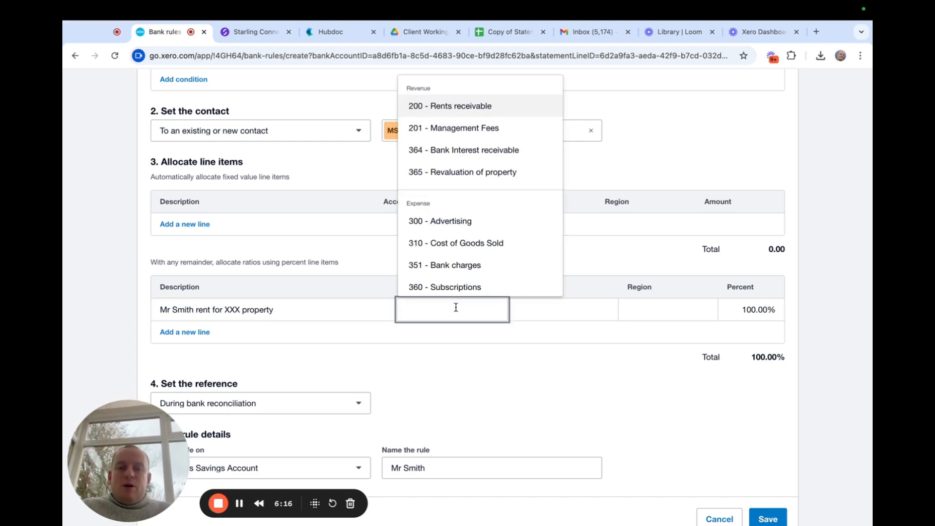
{"action": "type", "text": "rent"}
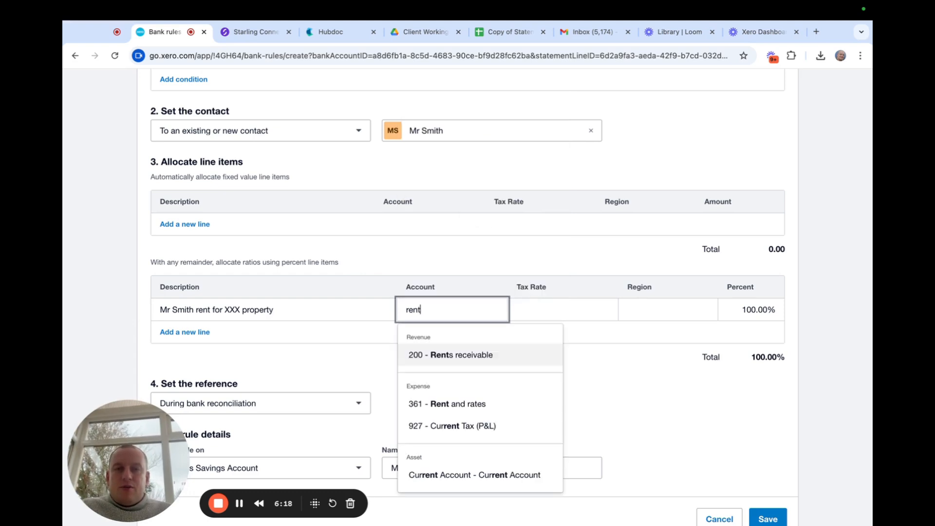
{"action": "left_click", "coordinate": [455, 359]}
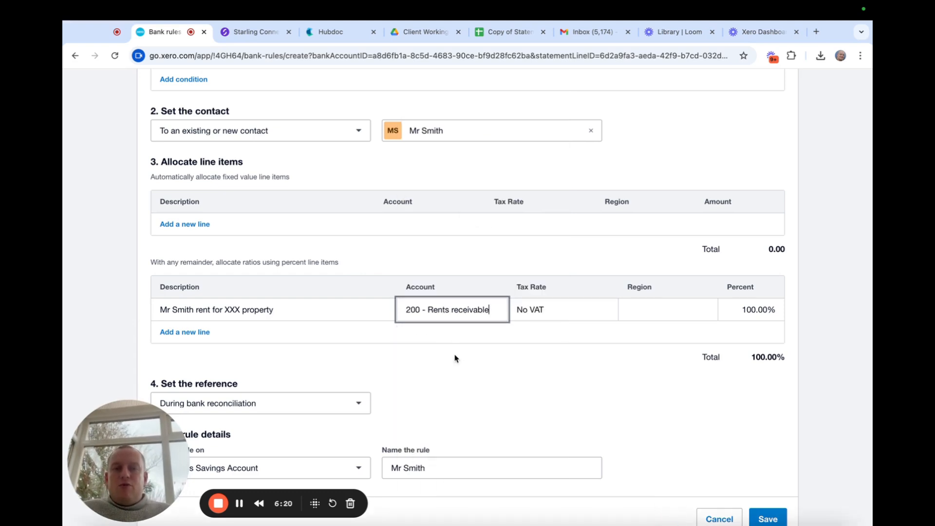
{"action": "left_click", "coordinate": [477, 267]}
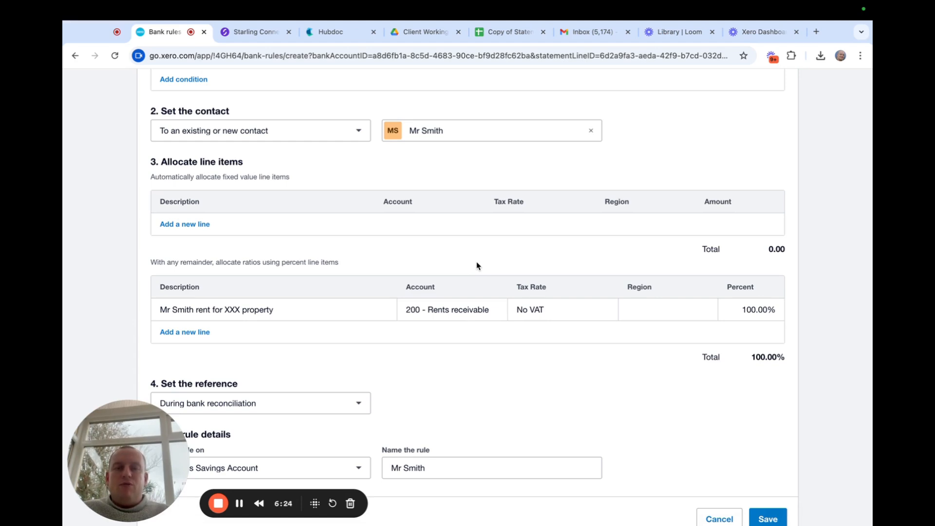
{"action": "left_click", "coordinate": [608, 313]}
{"action": "left_click", "coordinate": [587, 253]}
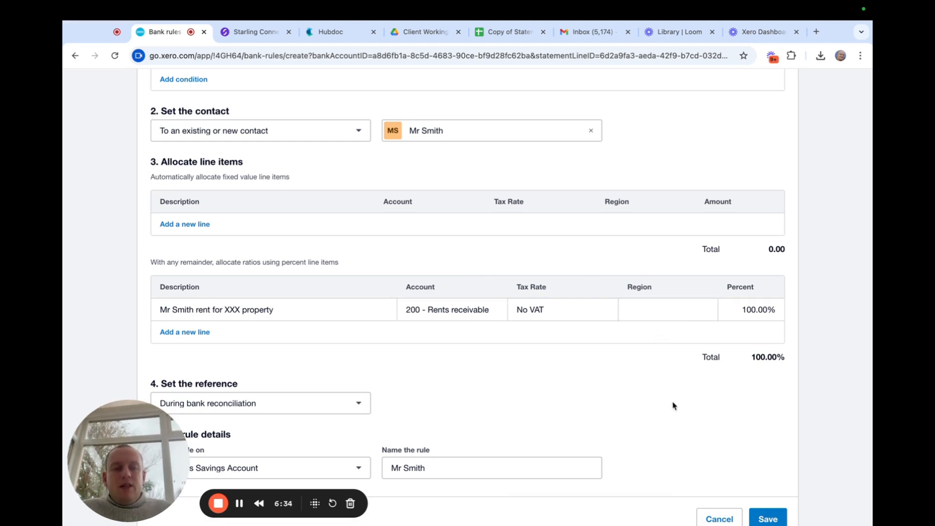
{"action": "scroll", "coordinate": [672, 405], "scroll_direction": "down", "scroll_amount": 2}
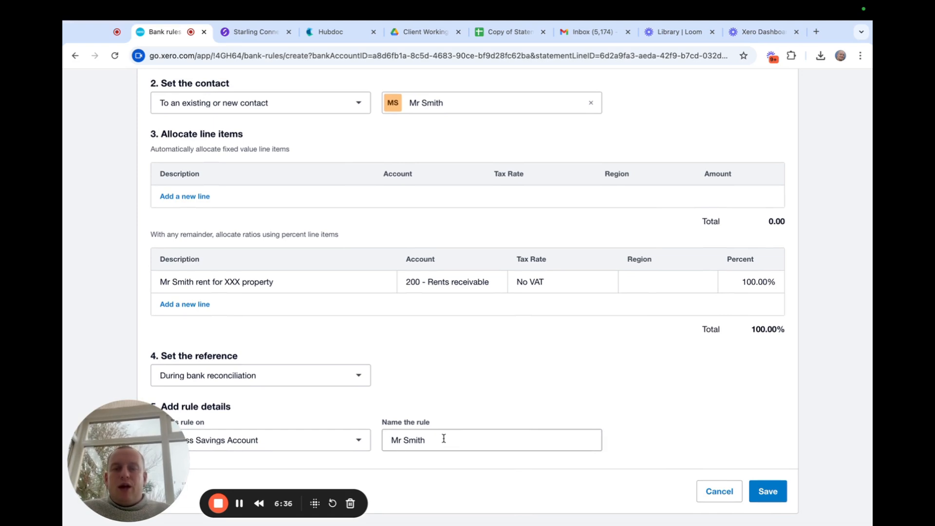
Save the rent bank rule and confirm it prefills the 7 Jan and 8 Jan 1,000.00 rent receipts.
{"action": "left_click", "coordinate": [769, 492]}
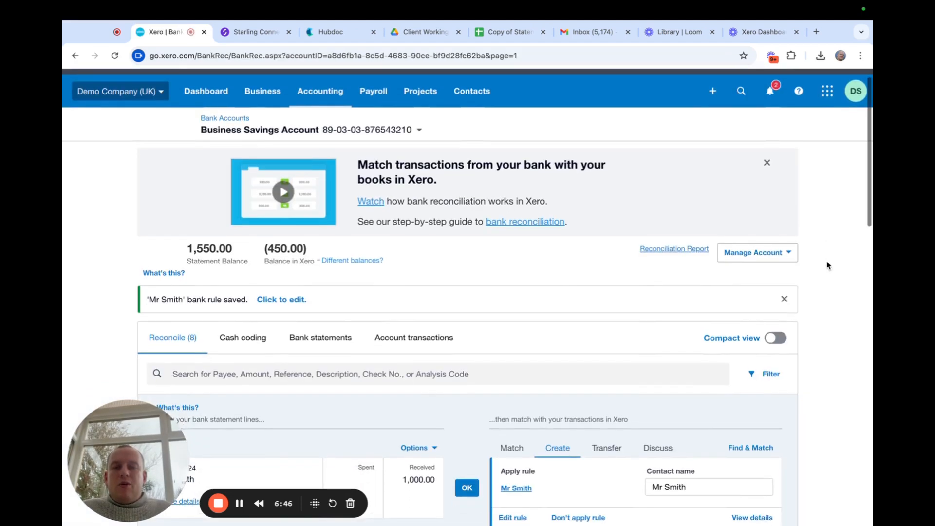
{"action": "scroll", "coordinate": [827, 265], "scroll_direction": "down", "scroll_amount": 6}
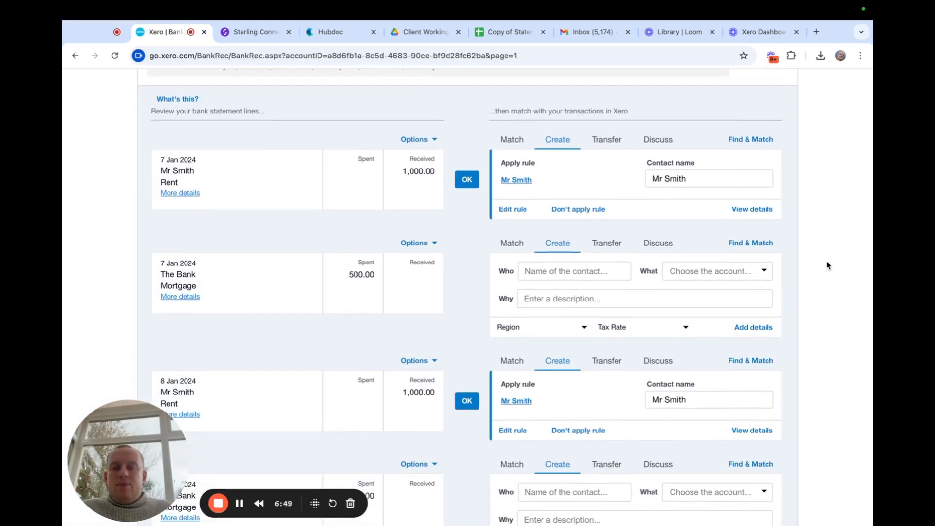
{"action": "scroll", "coordinate": [827, 264], "scroll_direction": "down", "scroll_amount": 8}
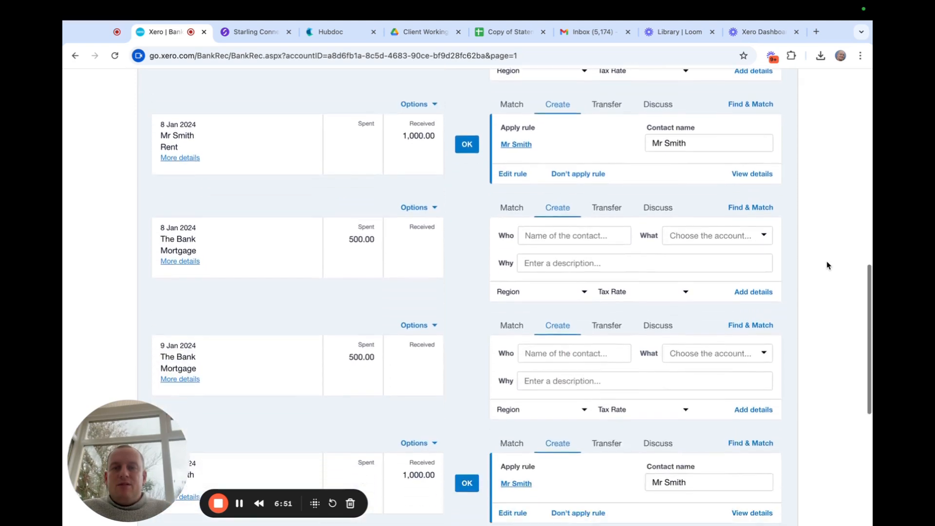
{"action": "scroll", "coordinate": [827, 265], "scroll_direction": "down", "scroll_amount": 4}
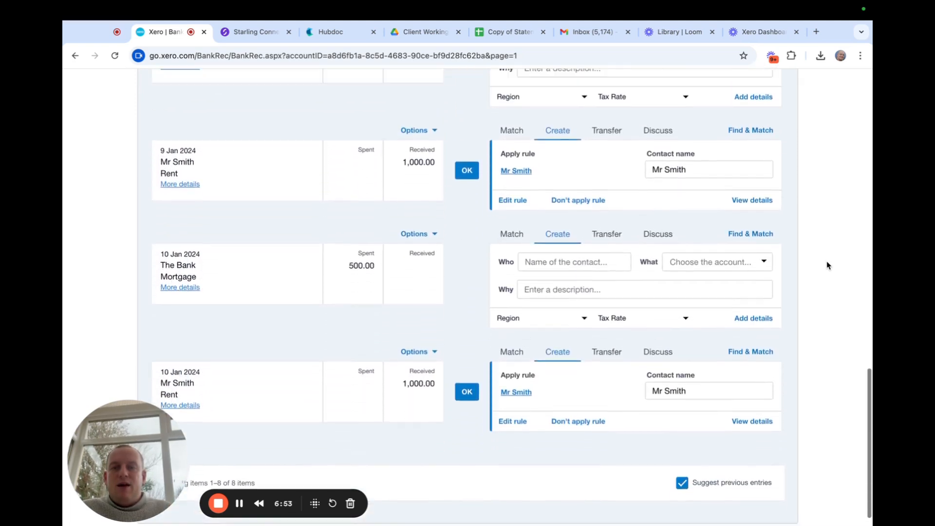
{"action": "scroll", "coordinate": [826, 265], "scroll_direction": "up", "scroll_amount": 10}
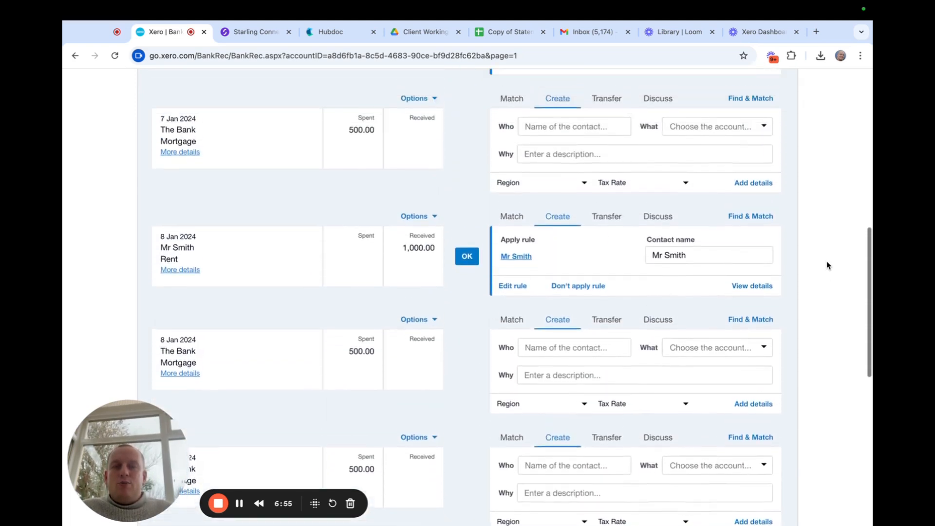
{"action": "scroll", "coordinate": [826, 265], "scroll_direction": "up", "scroll_amount": 3}
{"action": "scroll", "coordinate": [826, 265], "scroll_direction": "down", "scroll_amount": 4}
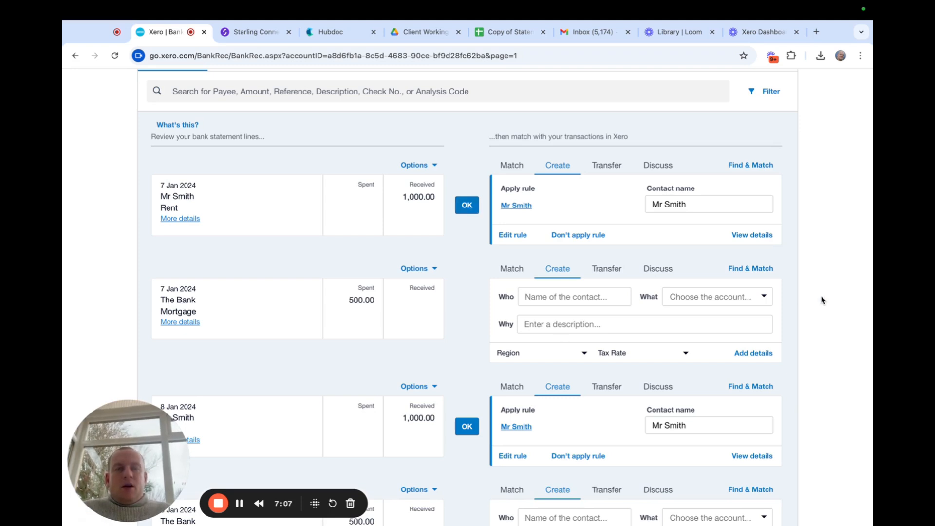
{"action": "scroll", "coordinate": [827, 291], "scroll_direction": "down", "scroll_amount": 3}
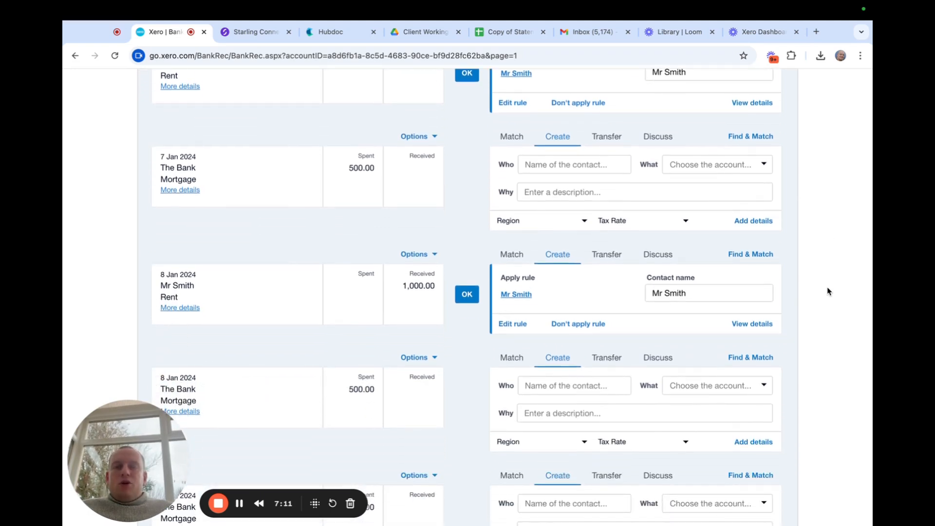
{"action": "scroll", "coordinate": [827, 292], "scroll_direction": "down", "scroll_amount": 1}
{"action": "scroll", "coordinate": [827, 291], "scroll_direction": "up", "scroll_amount": 1}
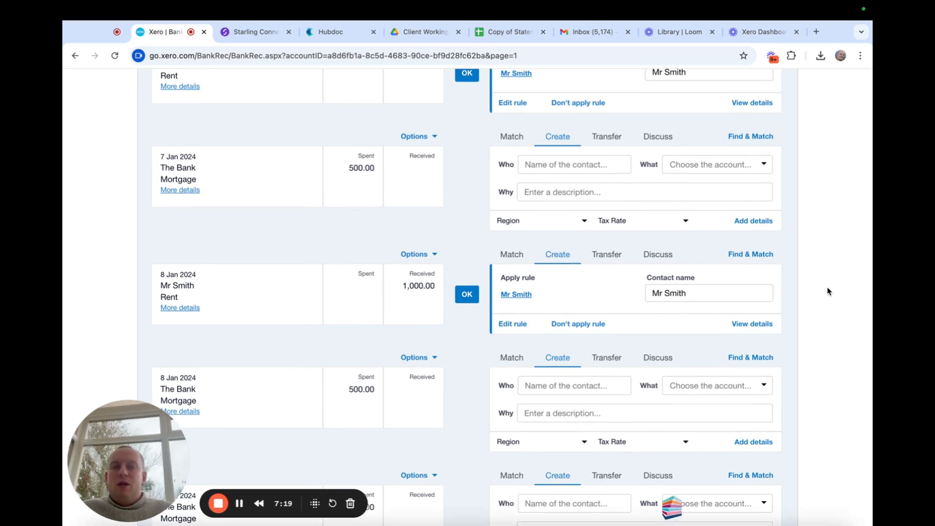
{"action": "scroll", "coordinate": [827, 291], "scroll_direction": "up", "scroll_amount": 1}
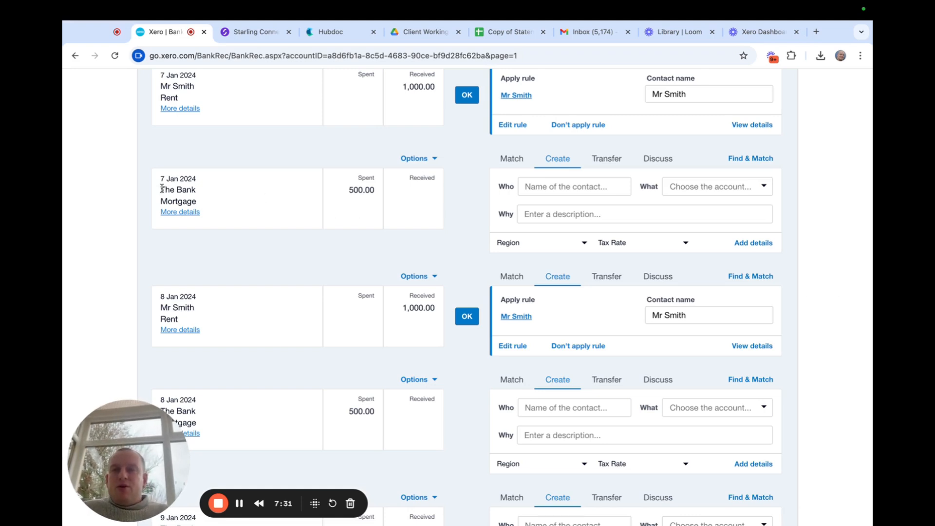
Copy 'The Bank' into Who on the 7 Jan mortgage line and create it as a new contact.
{"action": "left_click_drag", "start_coordinate": [161, 189], "coordinate": [193, 193]}
{"action": "key", "text": "super+c"}
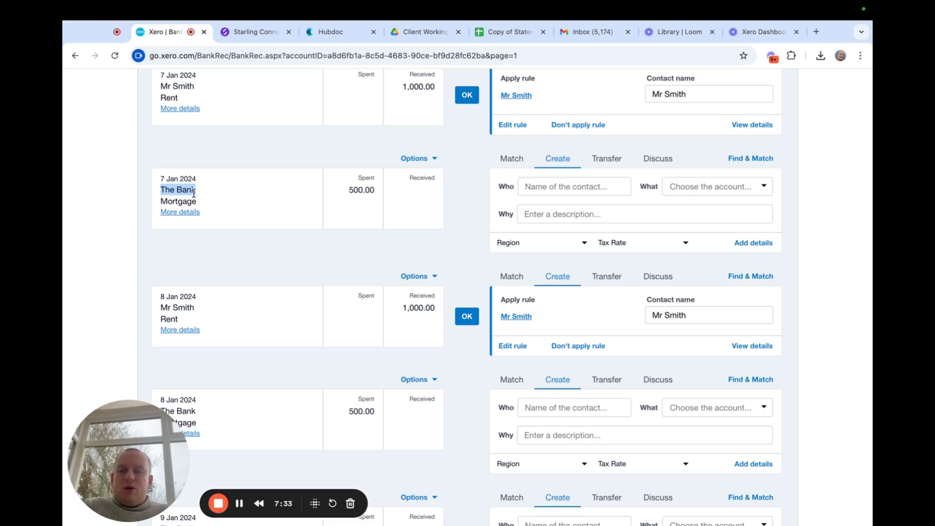
{"action": "left_click", "coordinate": [561, 190]}
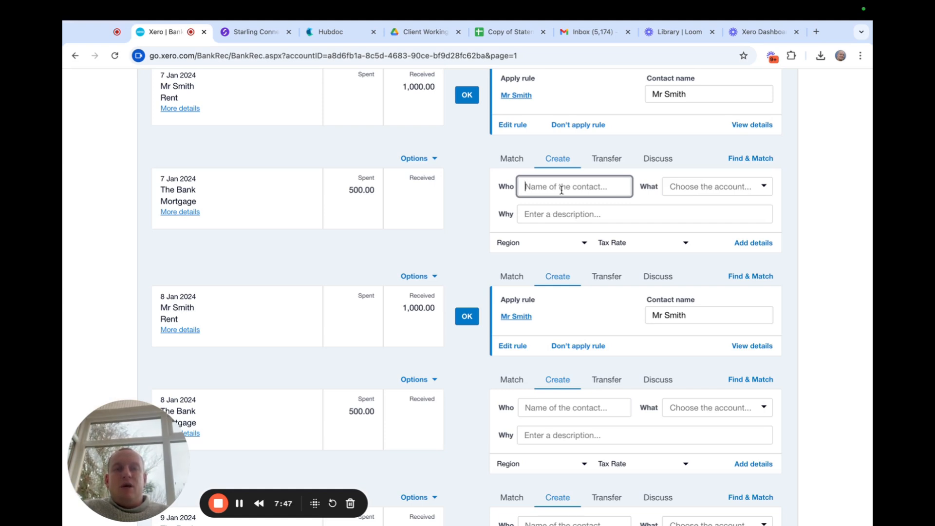
{"action": "key", "text": "super+v"}
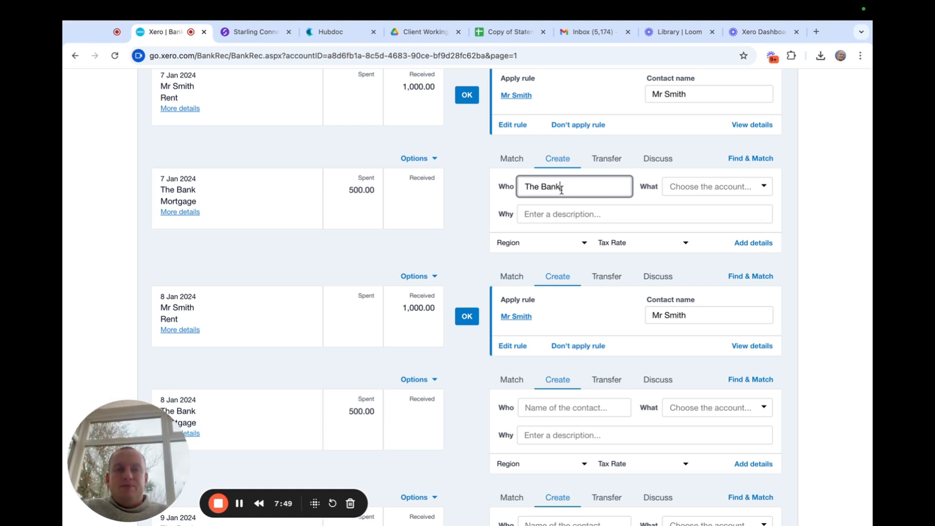
{"action": "left_click", "coordinate": [551, 222]}
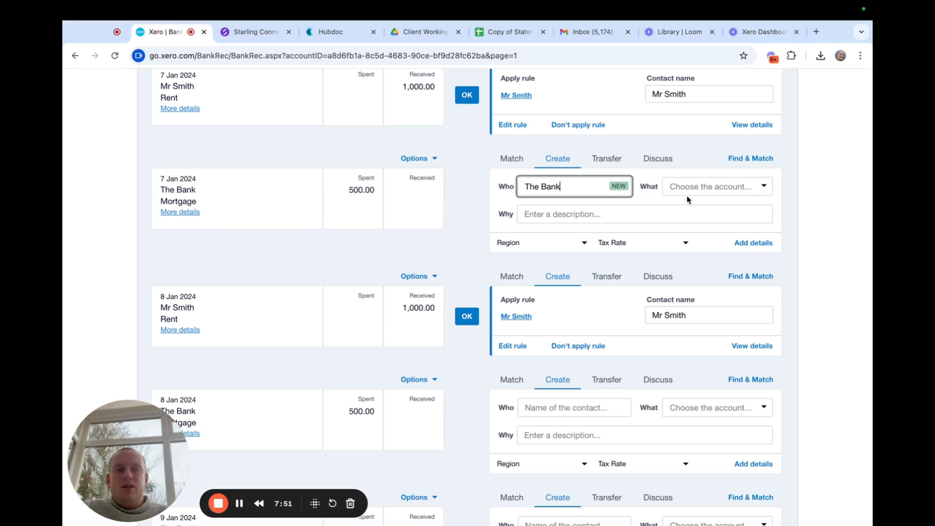
Code the 500.00 mortgage to 992 - Other interest, described 'mortgage xx property', and reconcile it.
{"action": "left_click", "coordinate": [689, 187]}
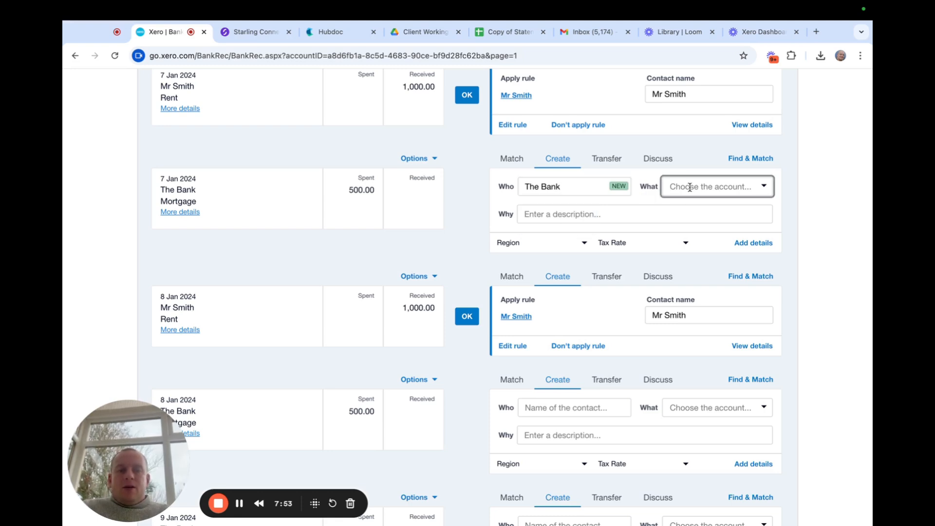
{"action": "type", "text": "other"}
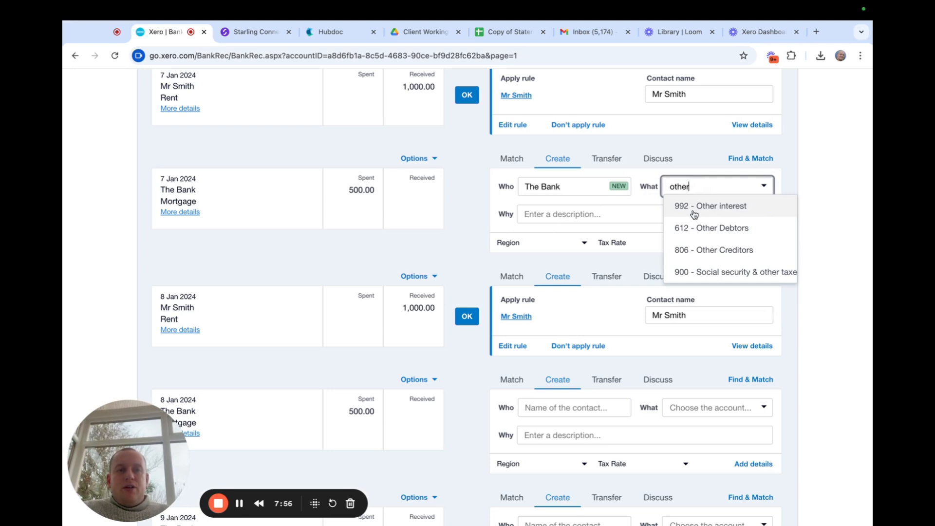
{"action": "left_click", "coordinate": [693, 206]}
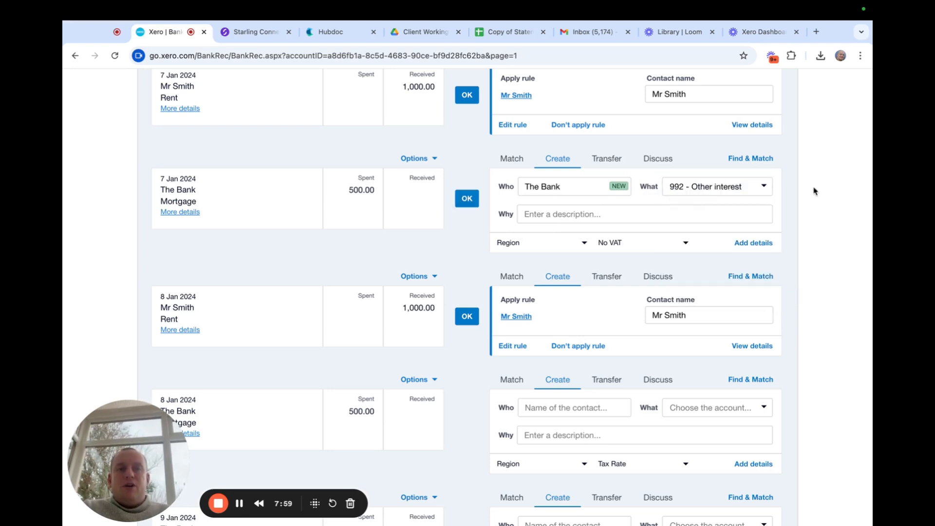
{"action": "left_click", "coordinate": [554, 215]}
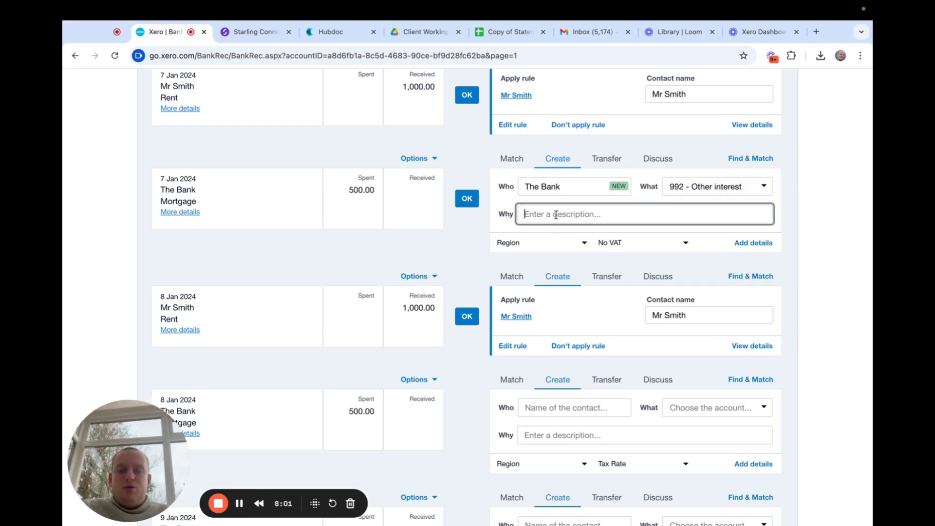
{"action": "type", "text": "mortg"}
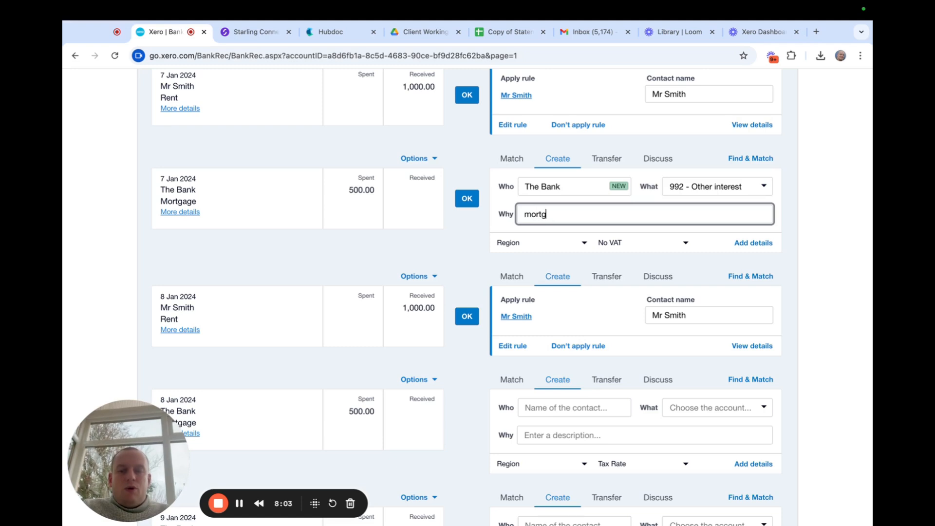
{"action": "type", "text": "age xx "}
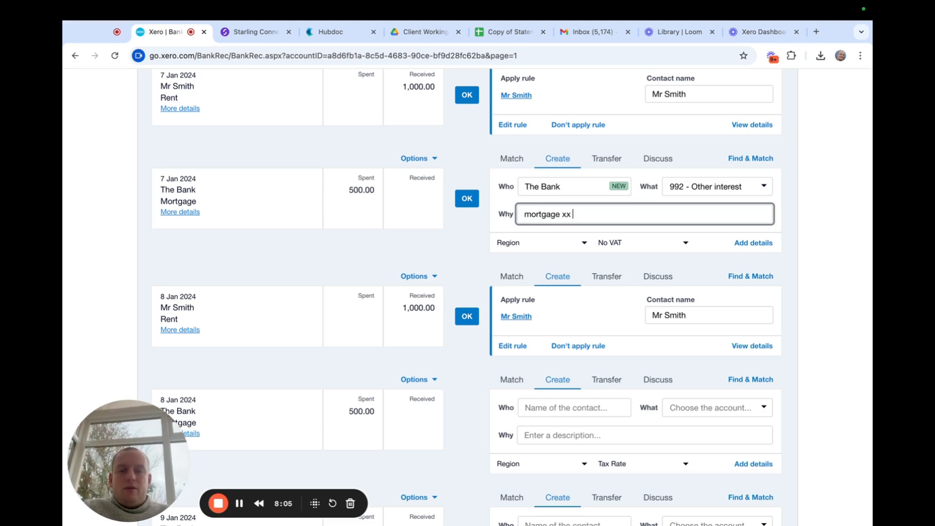
{"action": "type", "text": "property"}
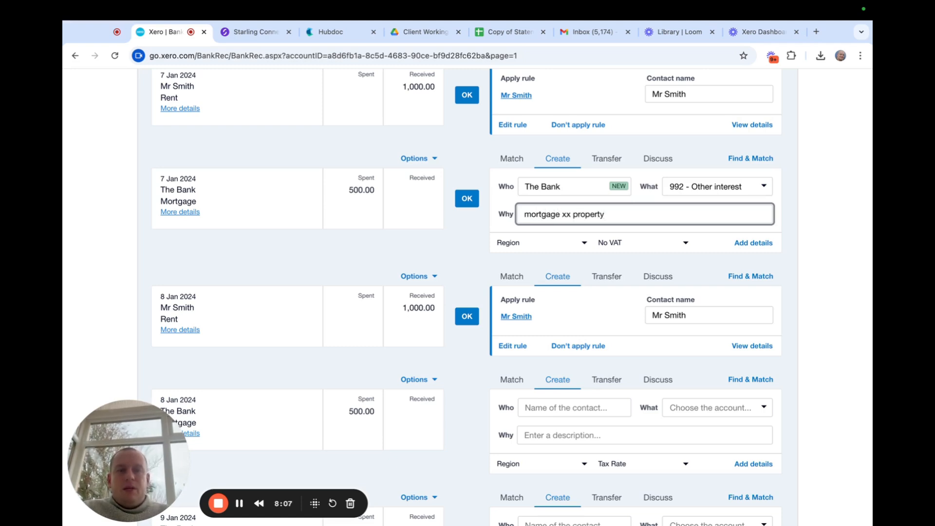
{"action": "left_click", "coordinate": [467, 199]}
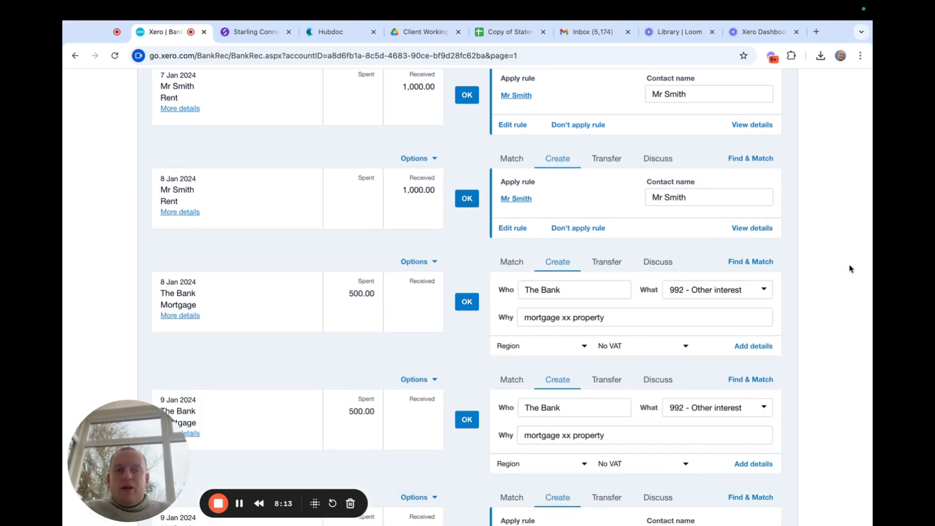
{"action": "scroll", "coordinate": [850, 268], "scroll_direction": "down", "scroll_amount": 1}
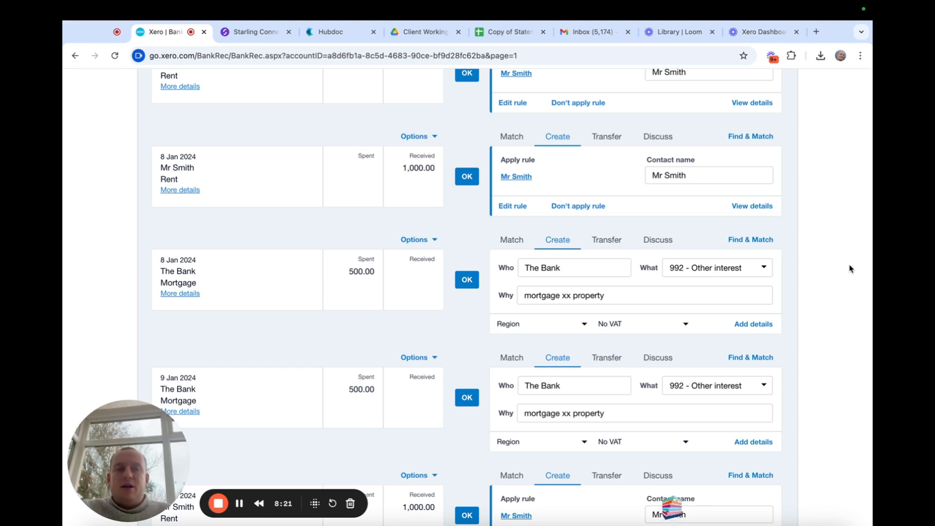
{"action": "scroll", "coordinate": [850, 269], "scroll_direction": "down", "scroll_amount": 1}
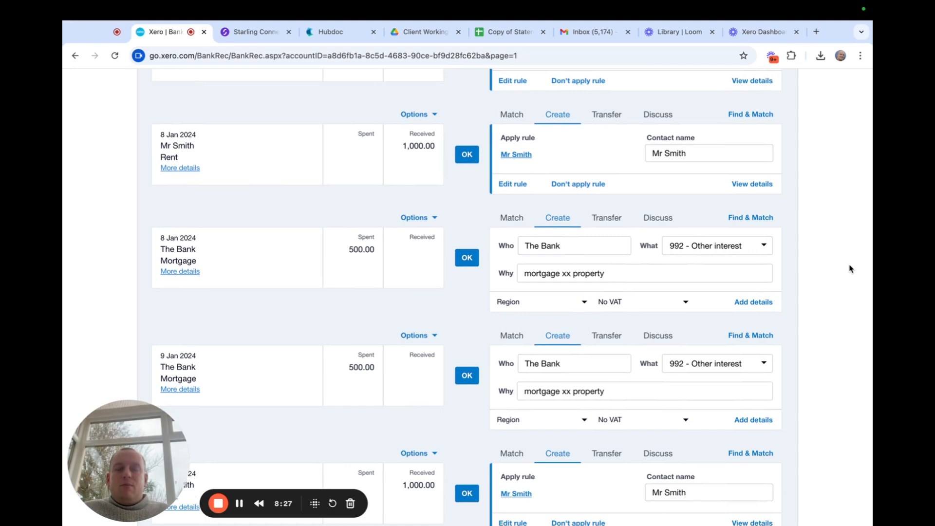
{"action": "scroll", "coordinate": [850, 268], "scroll_direction": "down", "scroll_amount": 1}
{"action": "scroll", "coordinate": [850, 268], "scroll_direction": "down", "scroll_amount": 1}
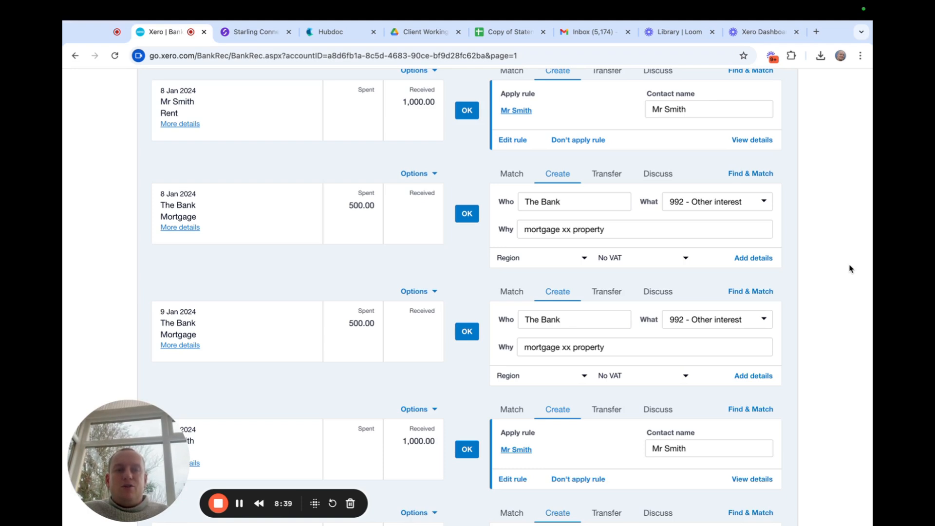
{"action": "scroll", "coordinate": [850, 268], "scroll_direction": "down", "scroll_amount": 1}
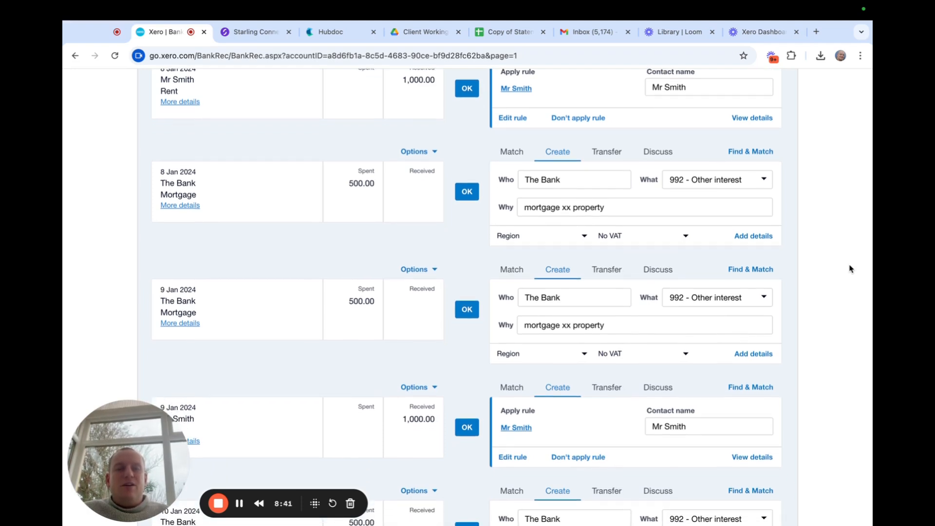
{"action": "scroll", "coordinate": [850, 268], "scroll_direction": "down", "scroll_amount": 2}
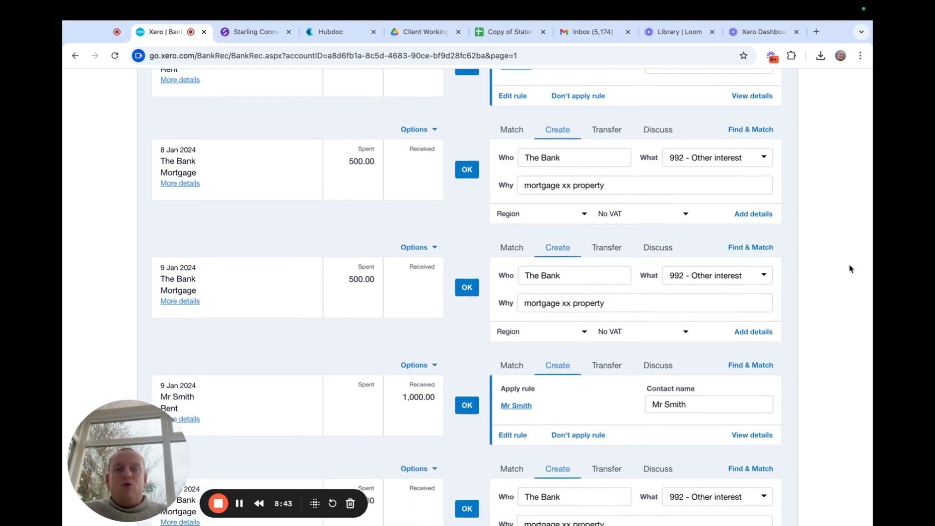
{"action": "scroll", "coordinate": [850, 268], "scroll_direction": "down", "scroll_amount": 3}
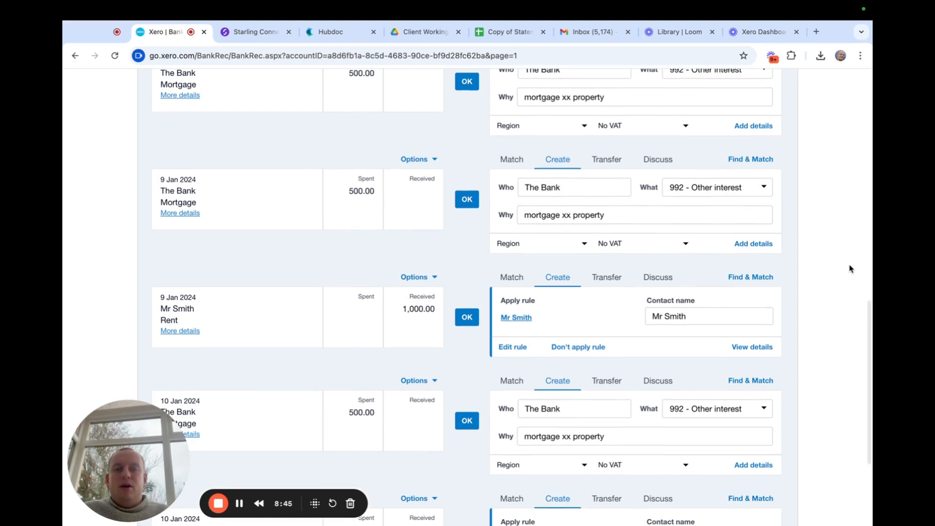
{"action": "scroll", "coordinate": [850, 269], "scroll_direction": "down", "scroll_amount": 4}
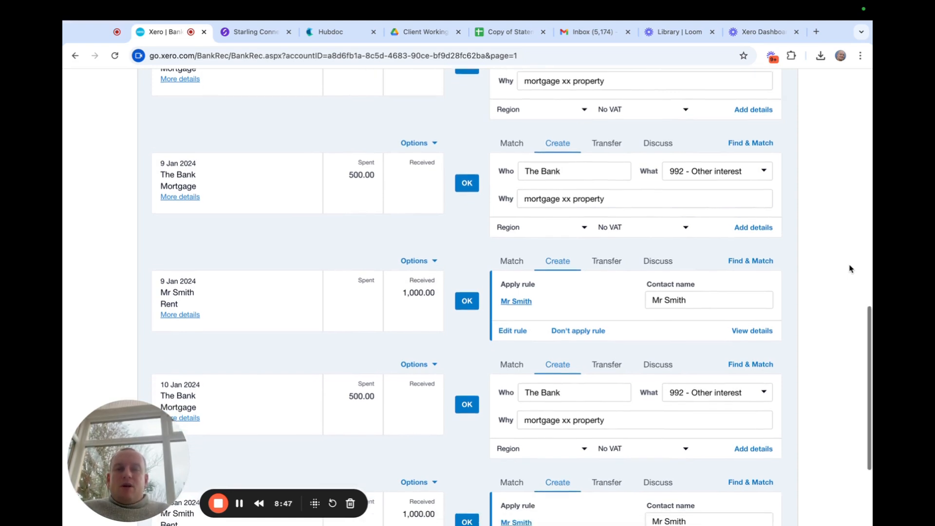
{"action": "scroll", "coordinate": [849, 268], "scroll_direction": "up", "scroll_amount": 10}
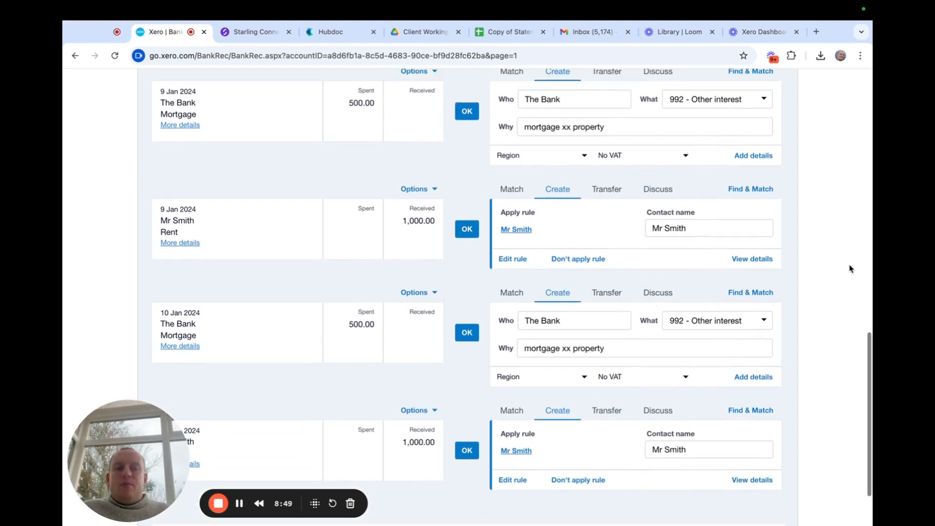
{"action": "scroll", "coordinate": [850, 268], "scroll_direction": "up", "scroll_amount": 2}
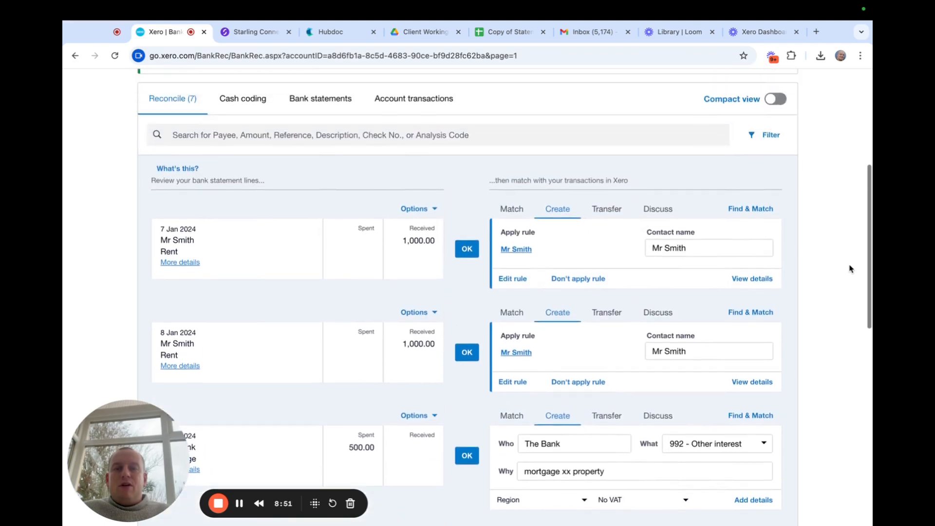
{"action": "scroll", "coordinate": [849, 268], "scroll_direction": "down", "scroll_amount": 4}
{"action": "scroll", "coordinate": [850, 269], "scroll_direction": "down", "scroll_amount": 6}
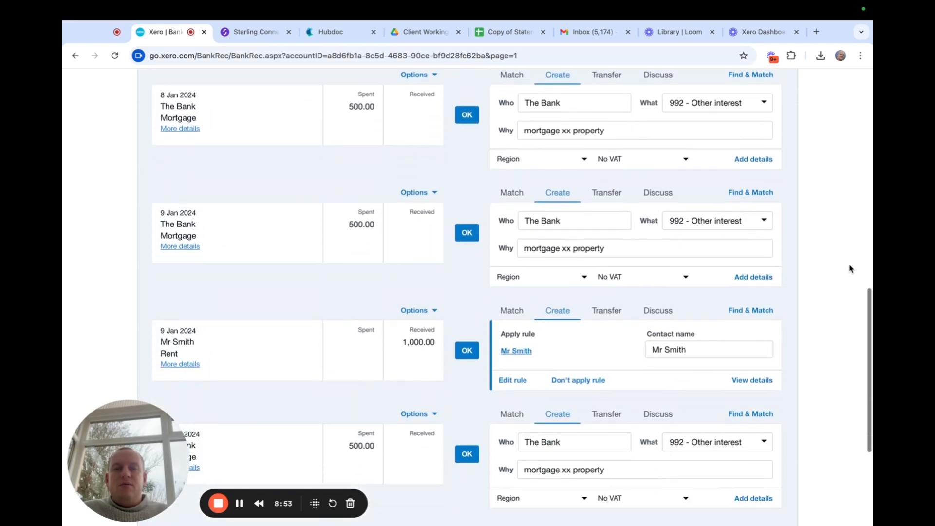
{"action": "scroll", "coordinate": [850, 269], "scroll_direction": "up", "scroll_amount": 10}
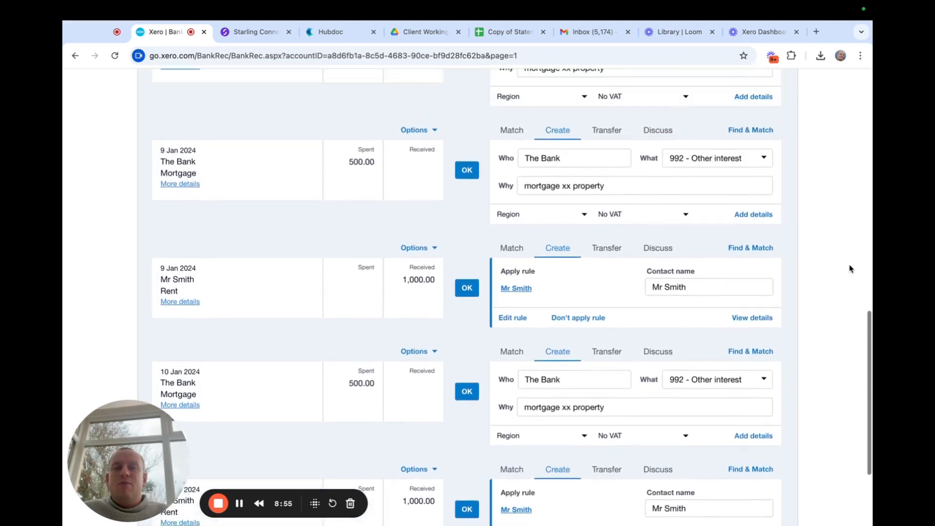
{"action": "scroll", "coordinate": [850, 269], "scroll_direction": "up", "scroll_amount": 1}
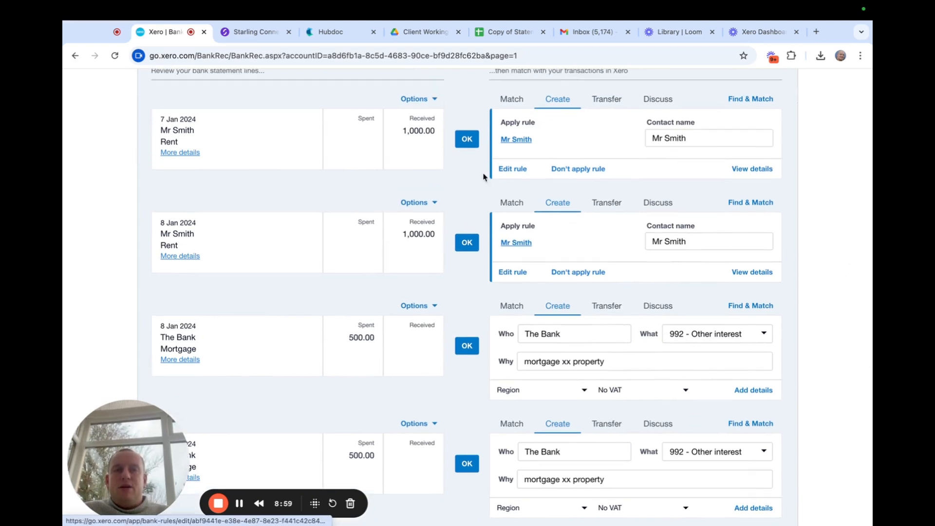
Reconcile the seven prefilled 7-10 Jan rent and mortgage lines one after another.
{"action": "left_click", "coordinate": [465, 140]}
{"action": "left_click", "coordinate": [465, 139]}
{"action": "left_click", "coordinate": [466, 140]}
{"action": "left_click", "coordinate": [465, 139]}
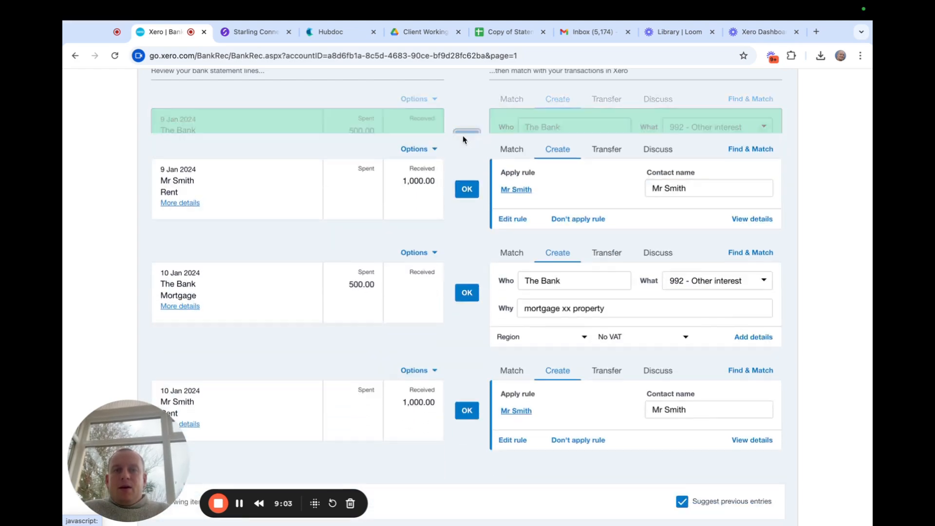
{"action": "left_click", "coordinate": [466, 149]}
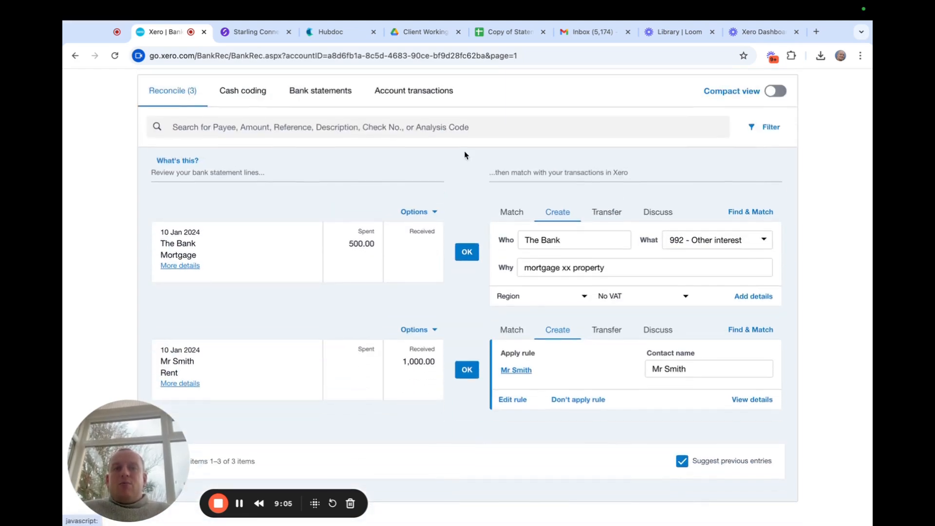
{"action": "left_click", "coordinate": [471, 250]}
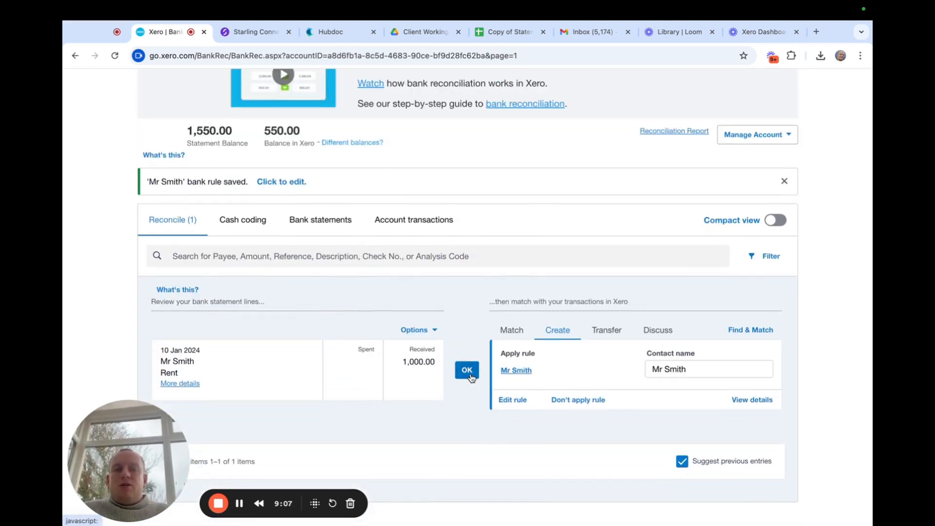
{"action": "left_click", "coordinate": [469, 374]}
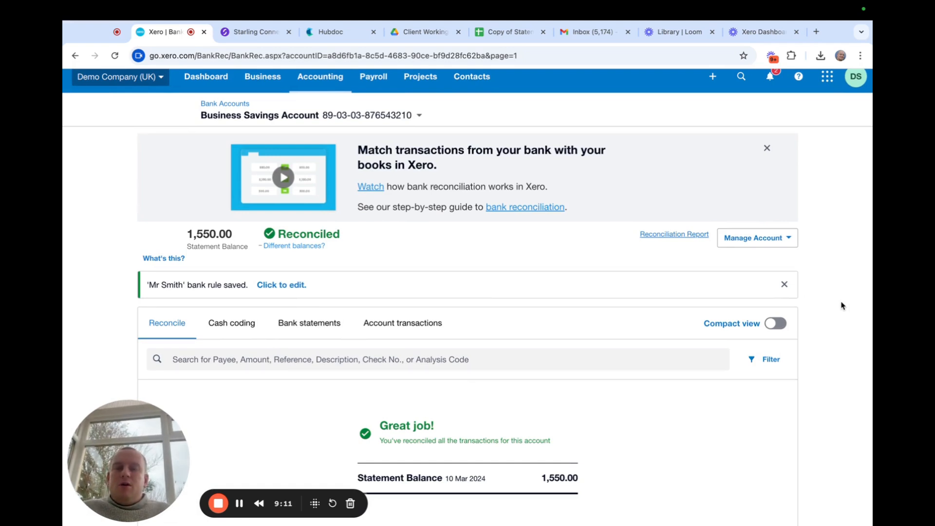
{"action": "scroll", "coordinate": [842, 305], "scroll_direction": "down", "scroll_amount": 1}
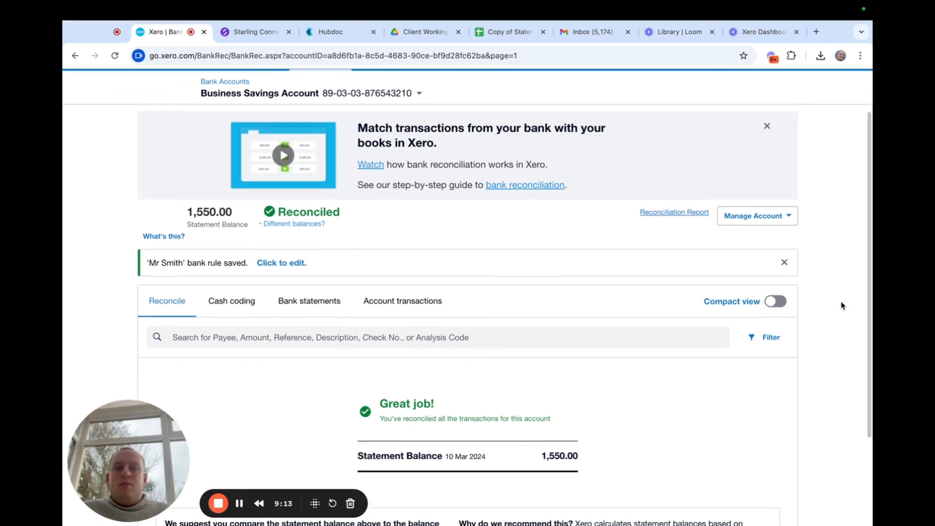
{"action": "scroll", "coordinate": [841, 305], "scroll_direction": "down", "scroll_amount": 5}
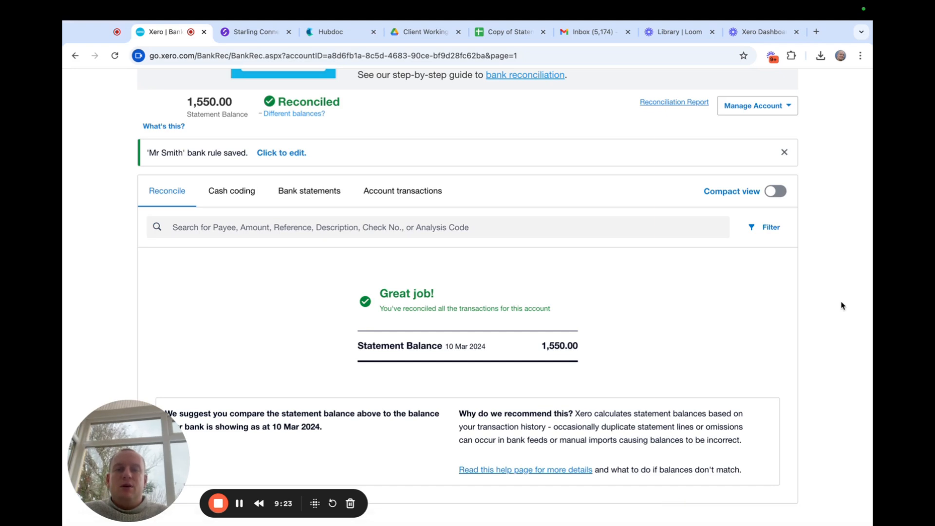
{"action": "scroll", "coordinate": [842, 306], "scroll_direction": "down", "scroll_amount": 1}
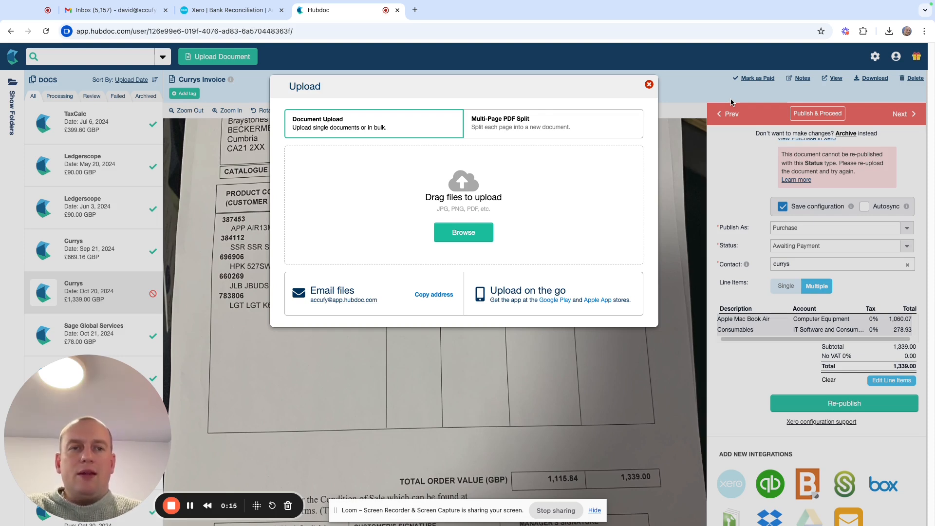
Upload Currys_2024-10-20_1339.00.jpg from Chrome's recent downloads into Hubdoc's Upload dialog.
{"action": "left_click", "coordinate": [888, 32]}
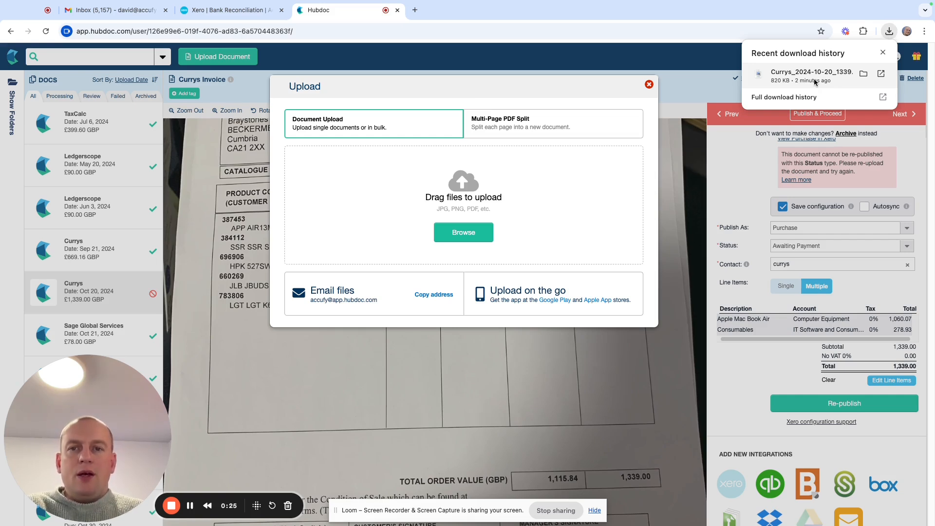
{"action": "left_click_drag", "start_coordinate": [815, 82], "coordinate": [461, 237]}
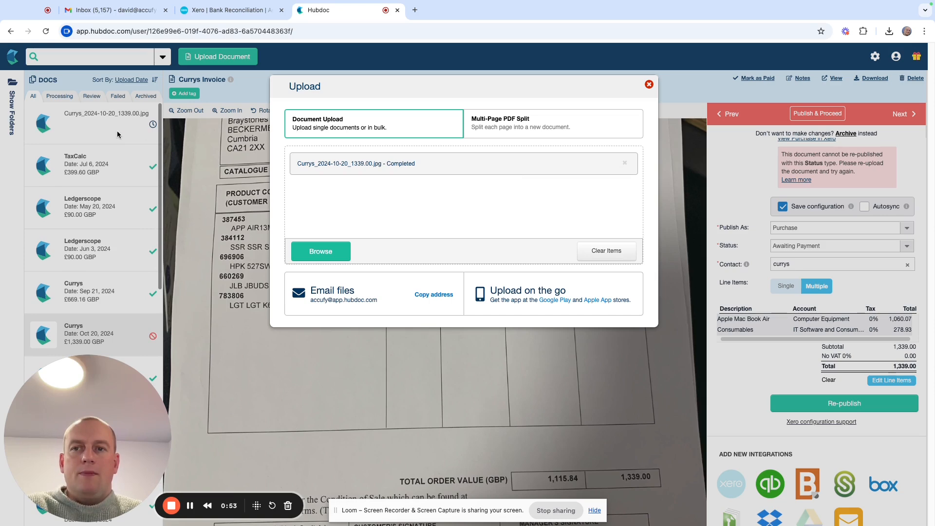
Open the new Currys receipt and review its details: 20-10-2024, 1,339.00 GBP, 223.17 VAT.
{"action": "left_click", "coordinate": [651, 85]}
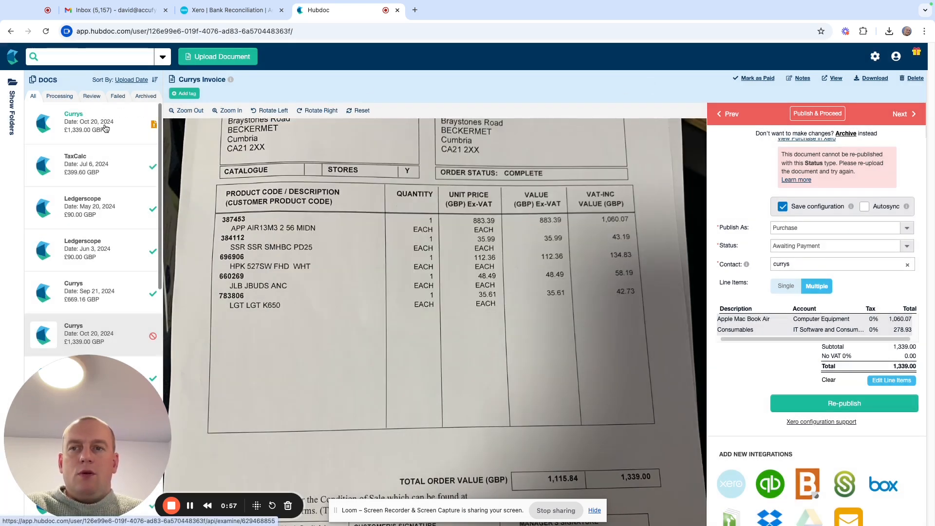
{"action": "left_click", "coordinate": [100, 125]}
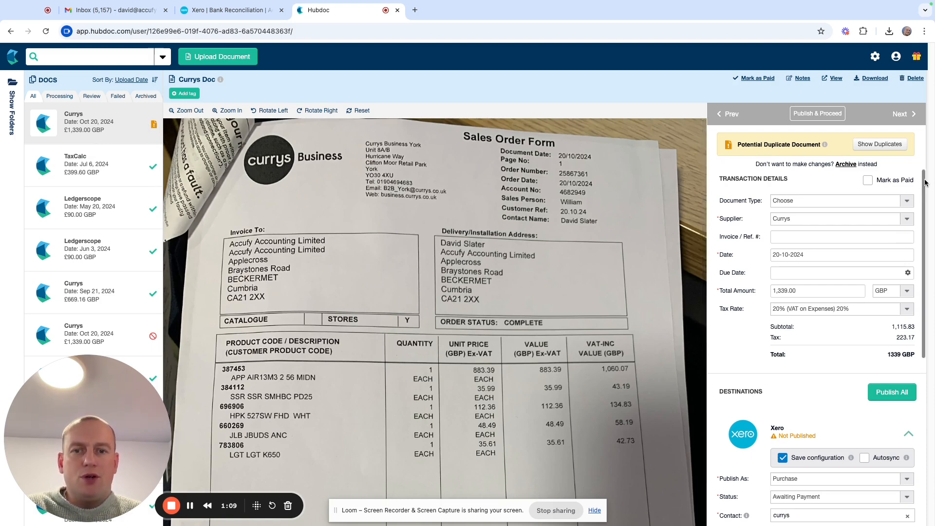
{"action": "scroll", "coordinate": [925, 182], "scroll_direction": "down", "scroll_amount": 3}
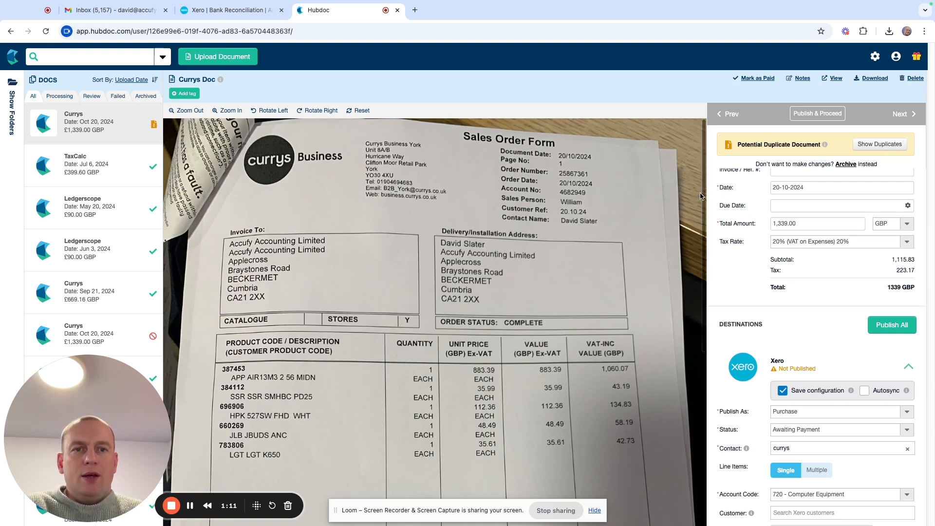
{"action": "scroll", "coordinate": [701, 219], "scroll_direction": "down", "scroll_amount": 5}
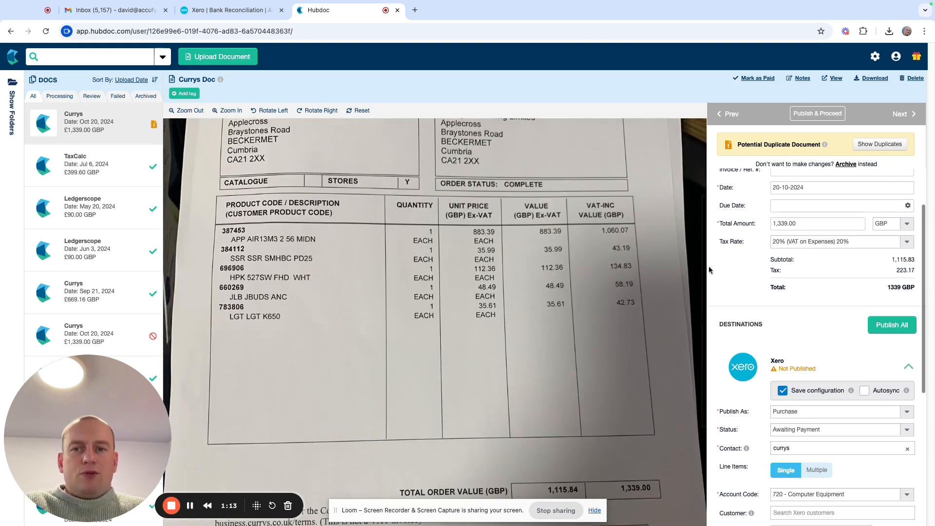
{"action": "scroll", "coordinate": [709, 269], "scroll_direction": "up", "scroll_amount": 1}
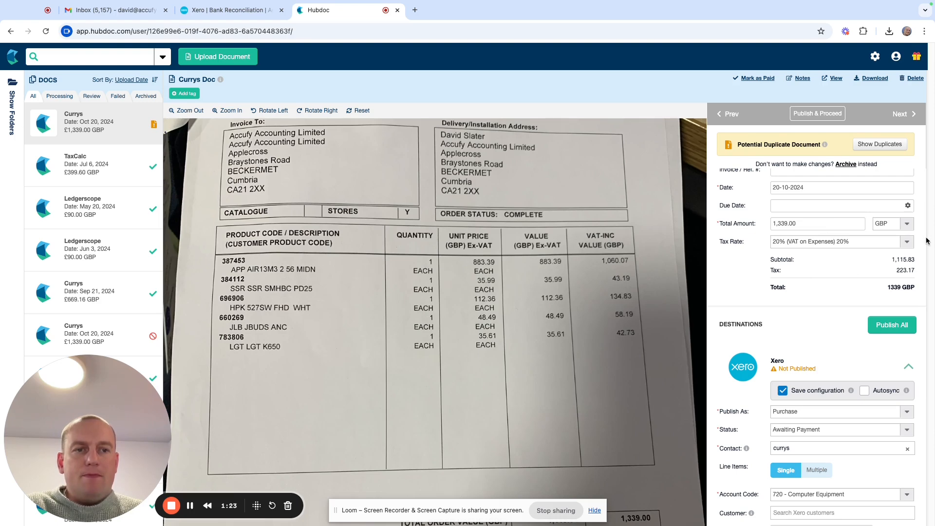
{"action": "left_click_drag", "start_coordinate": [924, 236], "coordinate": [907, 200]}
Set the Currys document type to Receipt and review its Xero Purchase destination settings.
{"action": "scroll", "coordinate": [908, 199], "scroll_direction": "down", "scroll_amount": 1}
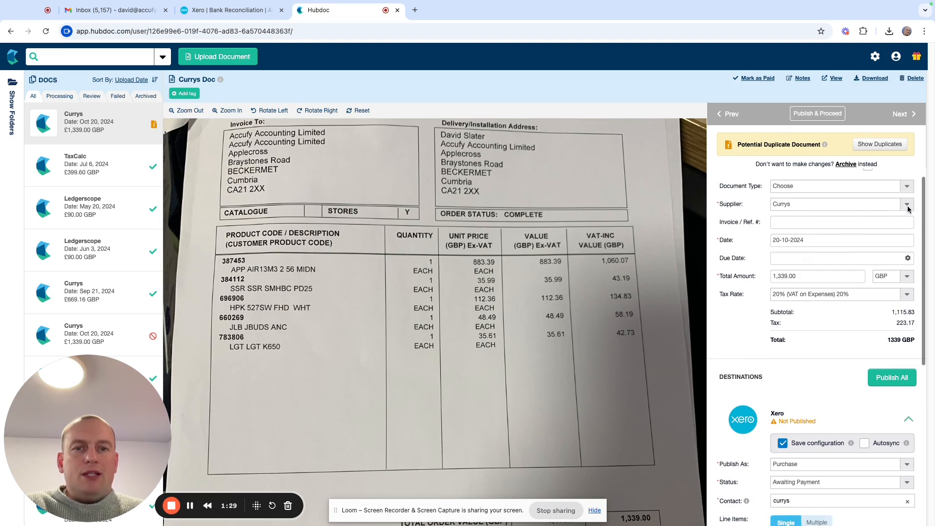
{"action": "left_click", "coordinate": [908, 189]}
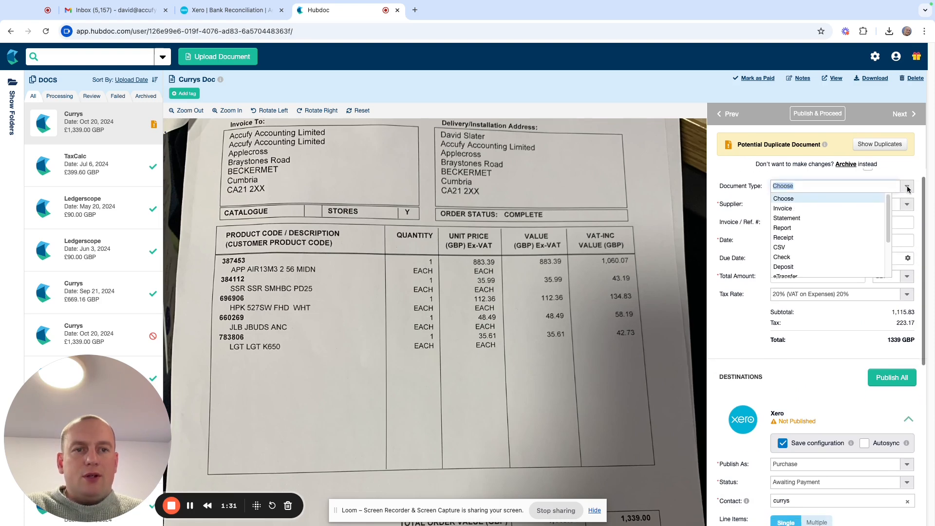
{"action": "left_click", "coordinate": [800, 237]}
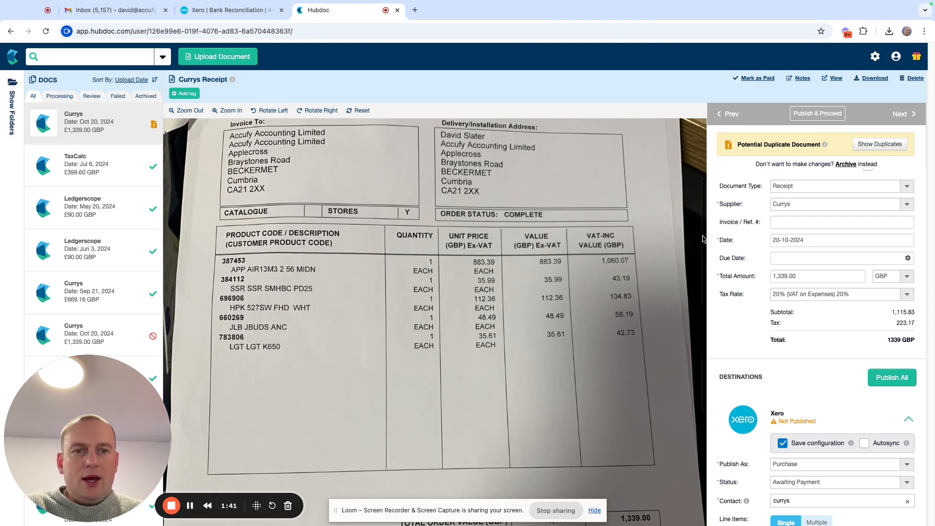
{"action": "scroll", "coordinate": [925, 207], "scroll_direction": "down", "scroll_amount": 2}
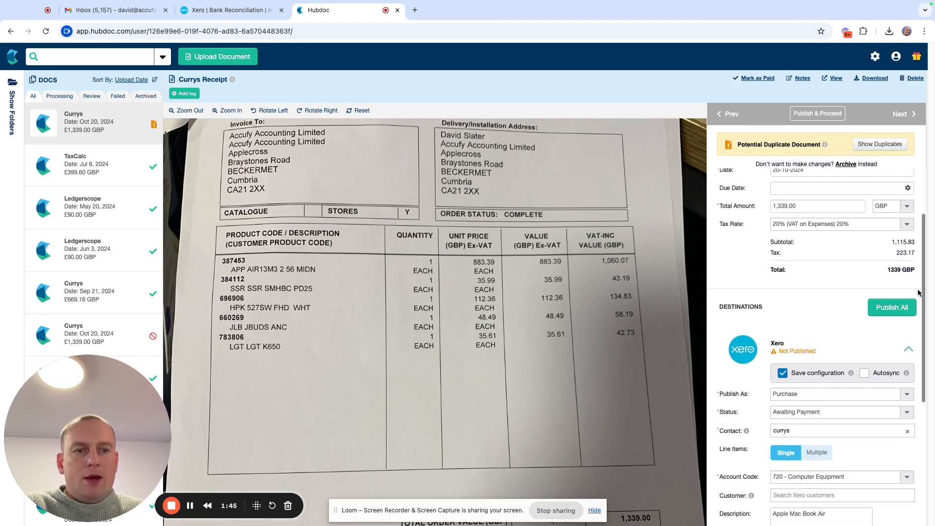
{"action": "scroll", "coordinate": [926, 283], "scroll_direction": "down", "scroll_amount": 2}
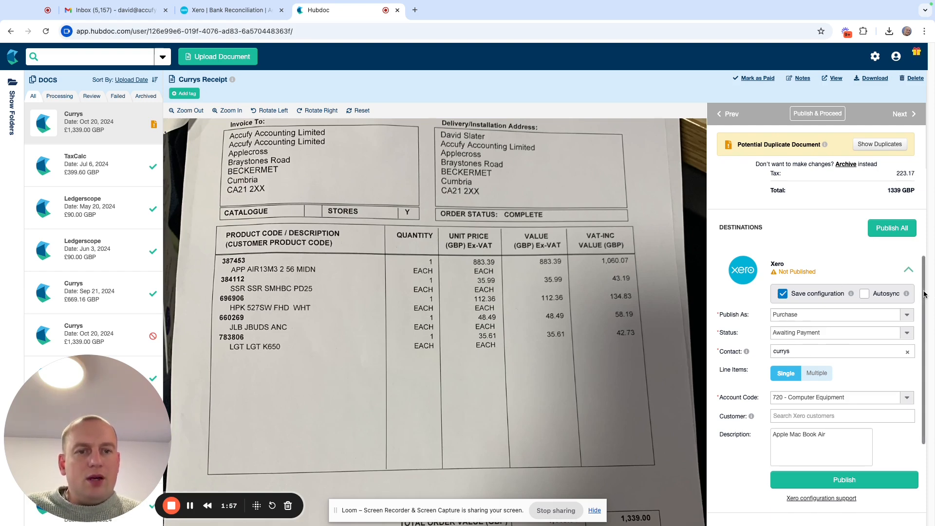
{"action": "left_click_drag", "start_coordinate": [924, 294], "coordinate": [922, 325]}
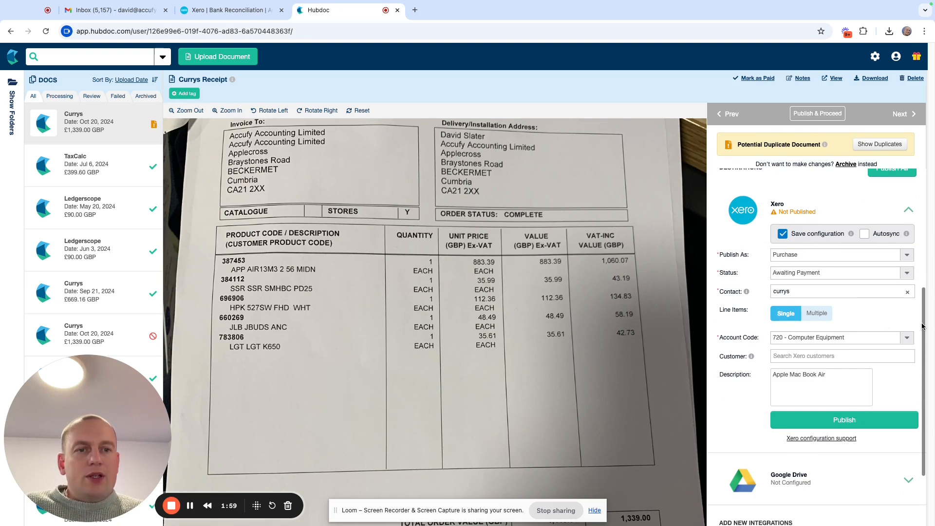
Split the Currys receipt into Multiple line items, Apple Laptop and Consumables, and save them.
{"action": "left_click", "coordinate": [817, 314]}
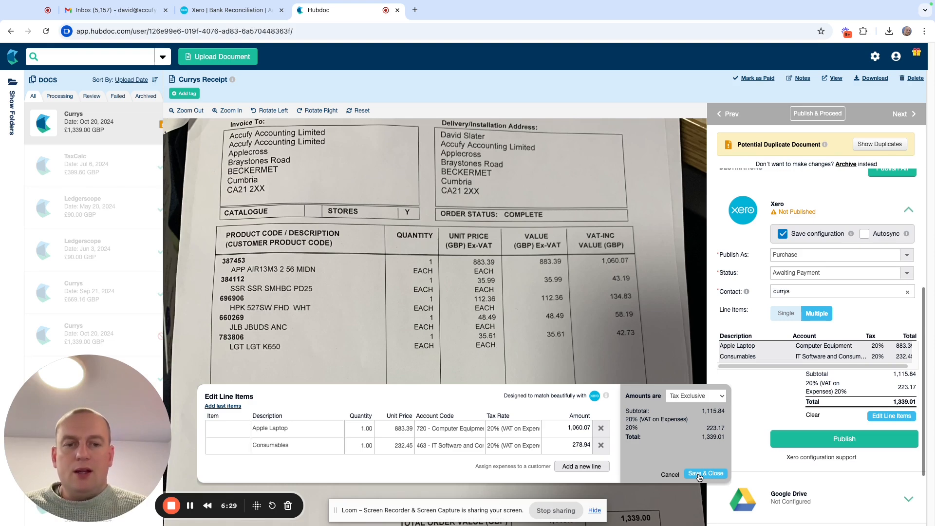
{"action": "left_click", "coordinate": [698, 475]}
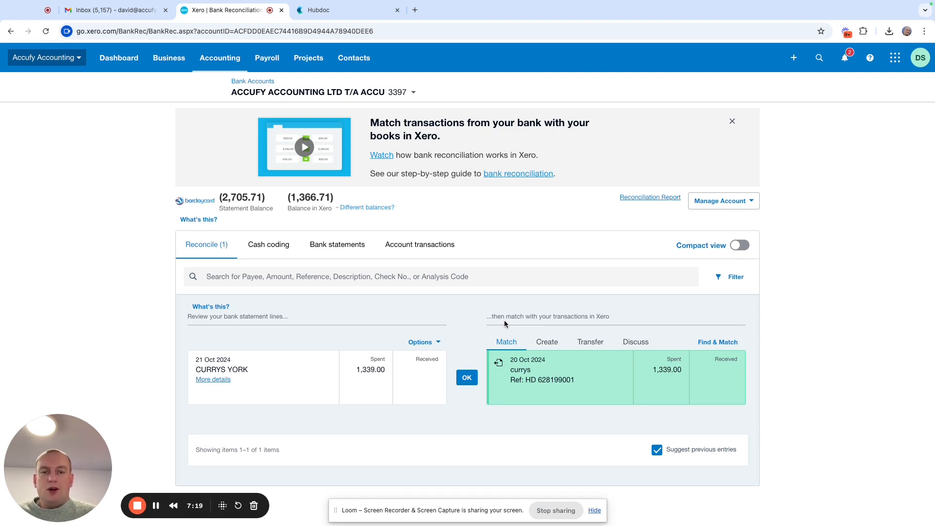
Confirm the match between the 21 Oct CURRYS YORK 1,339.00 spend and the Currys bill.
{"action": "left_click", "coordinate": [467, 378]}
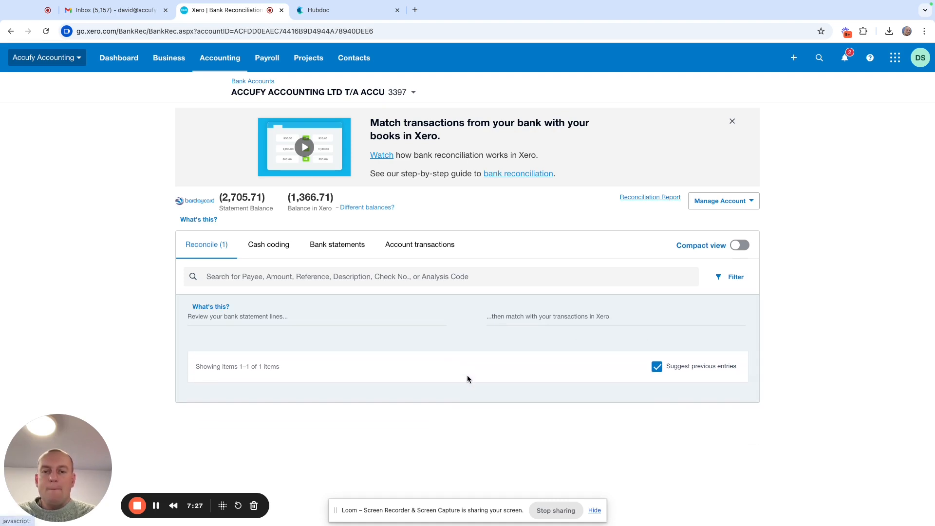